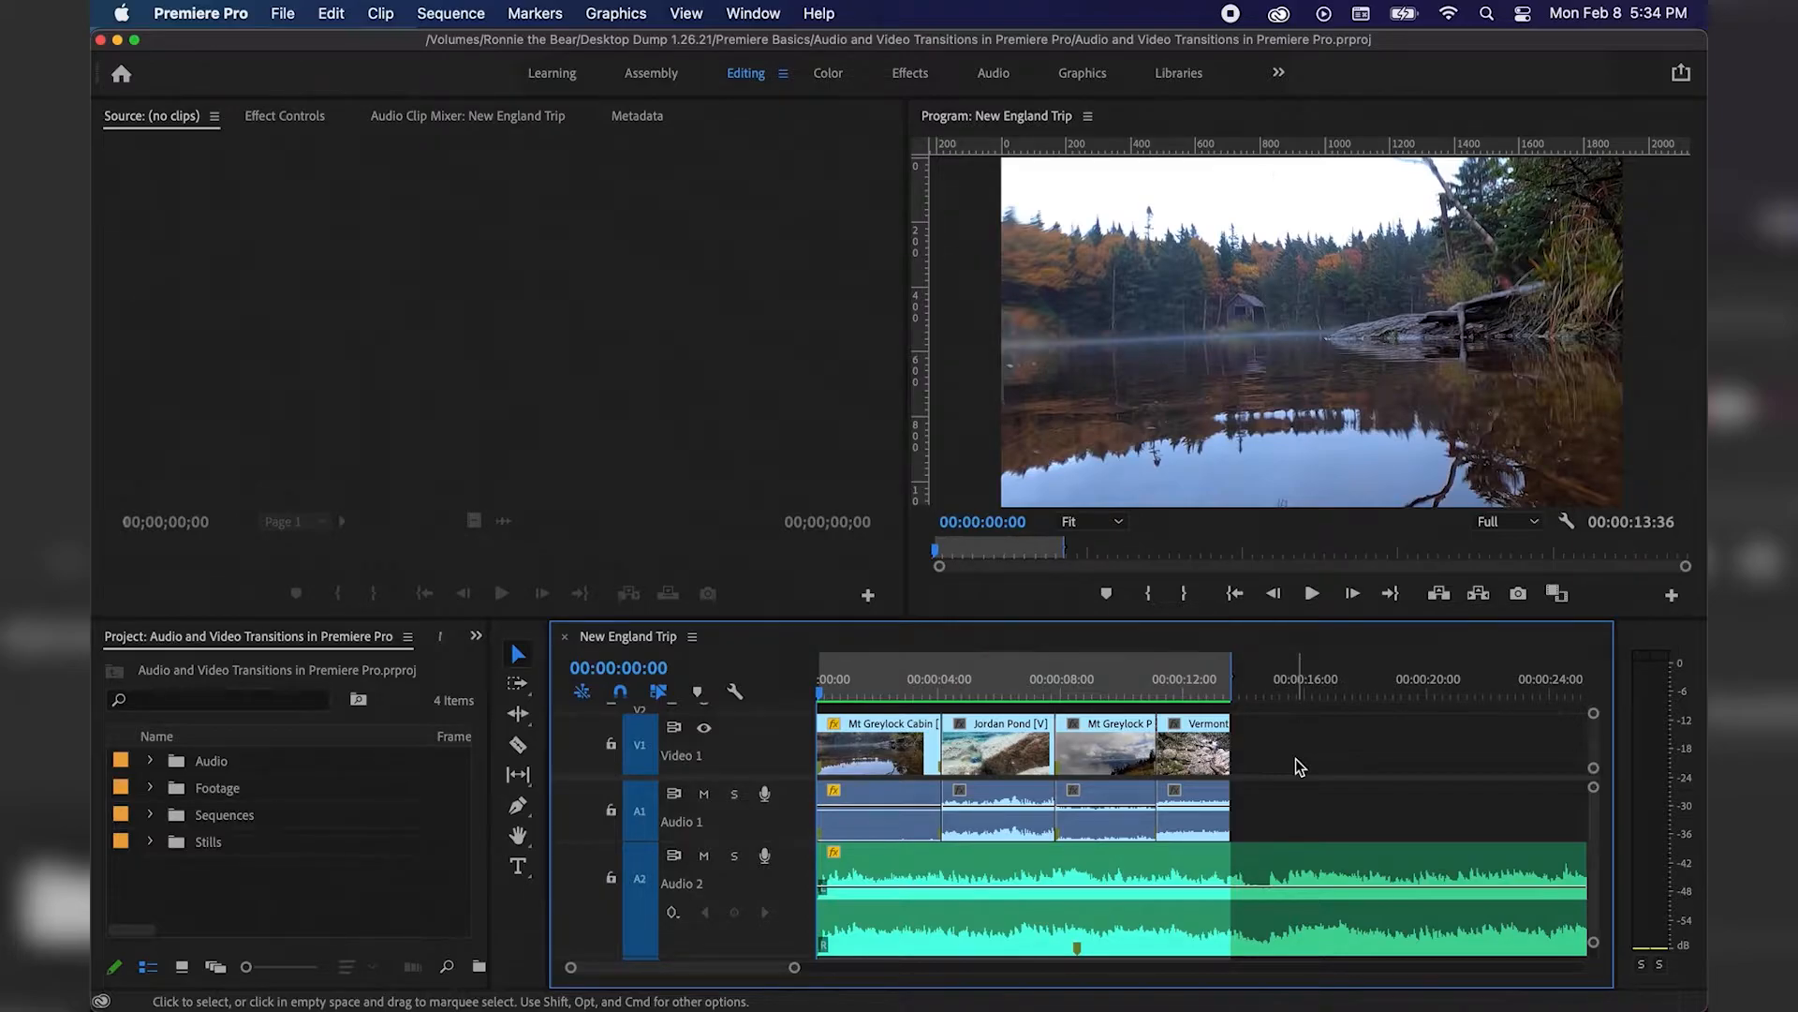
# Play the New England Trip sequence for a first review and return the playhead to its start
pyautogui.press('space')
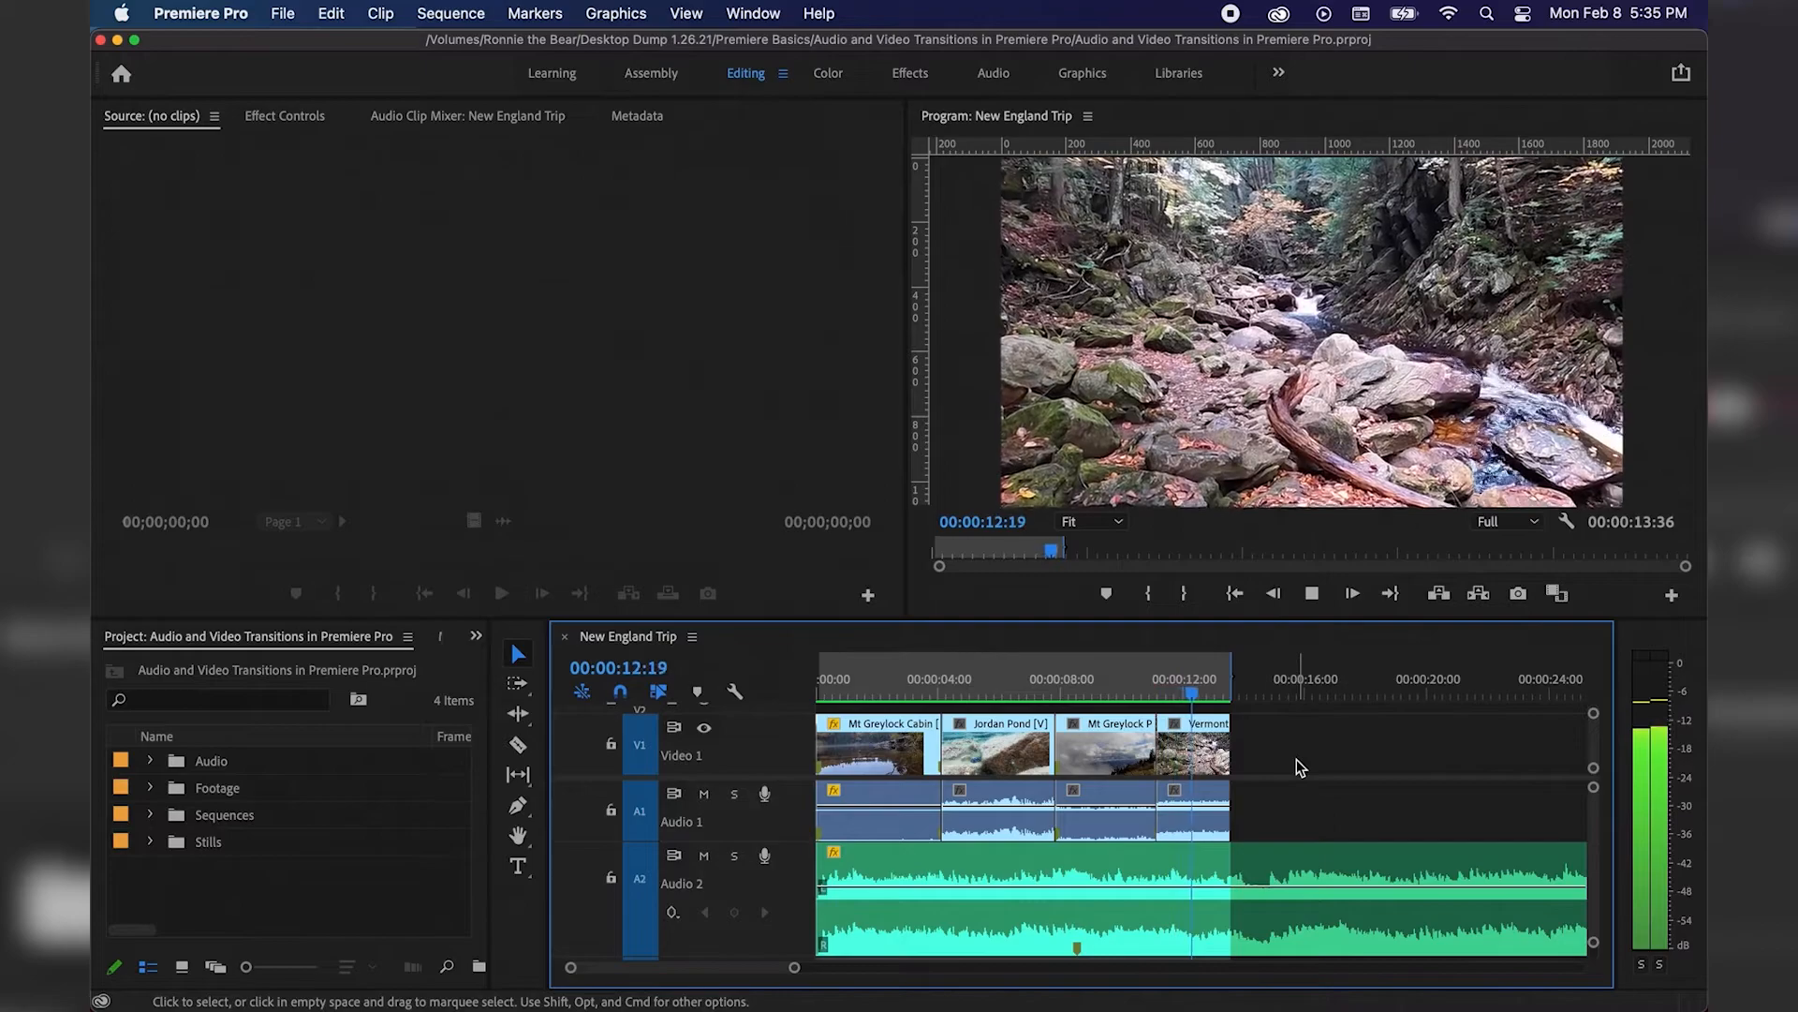
pyautogui.press('Home')
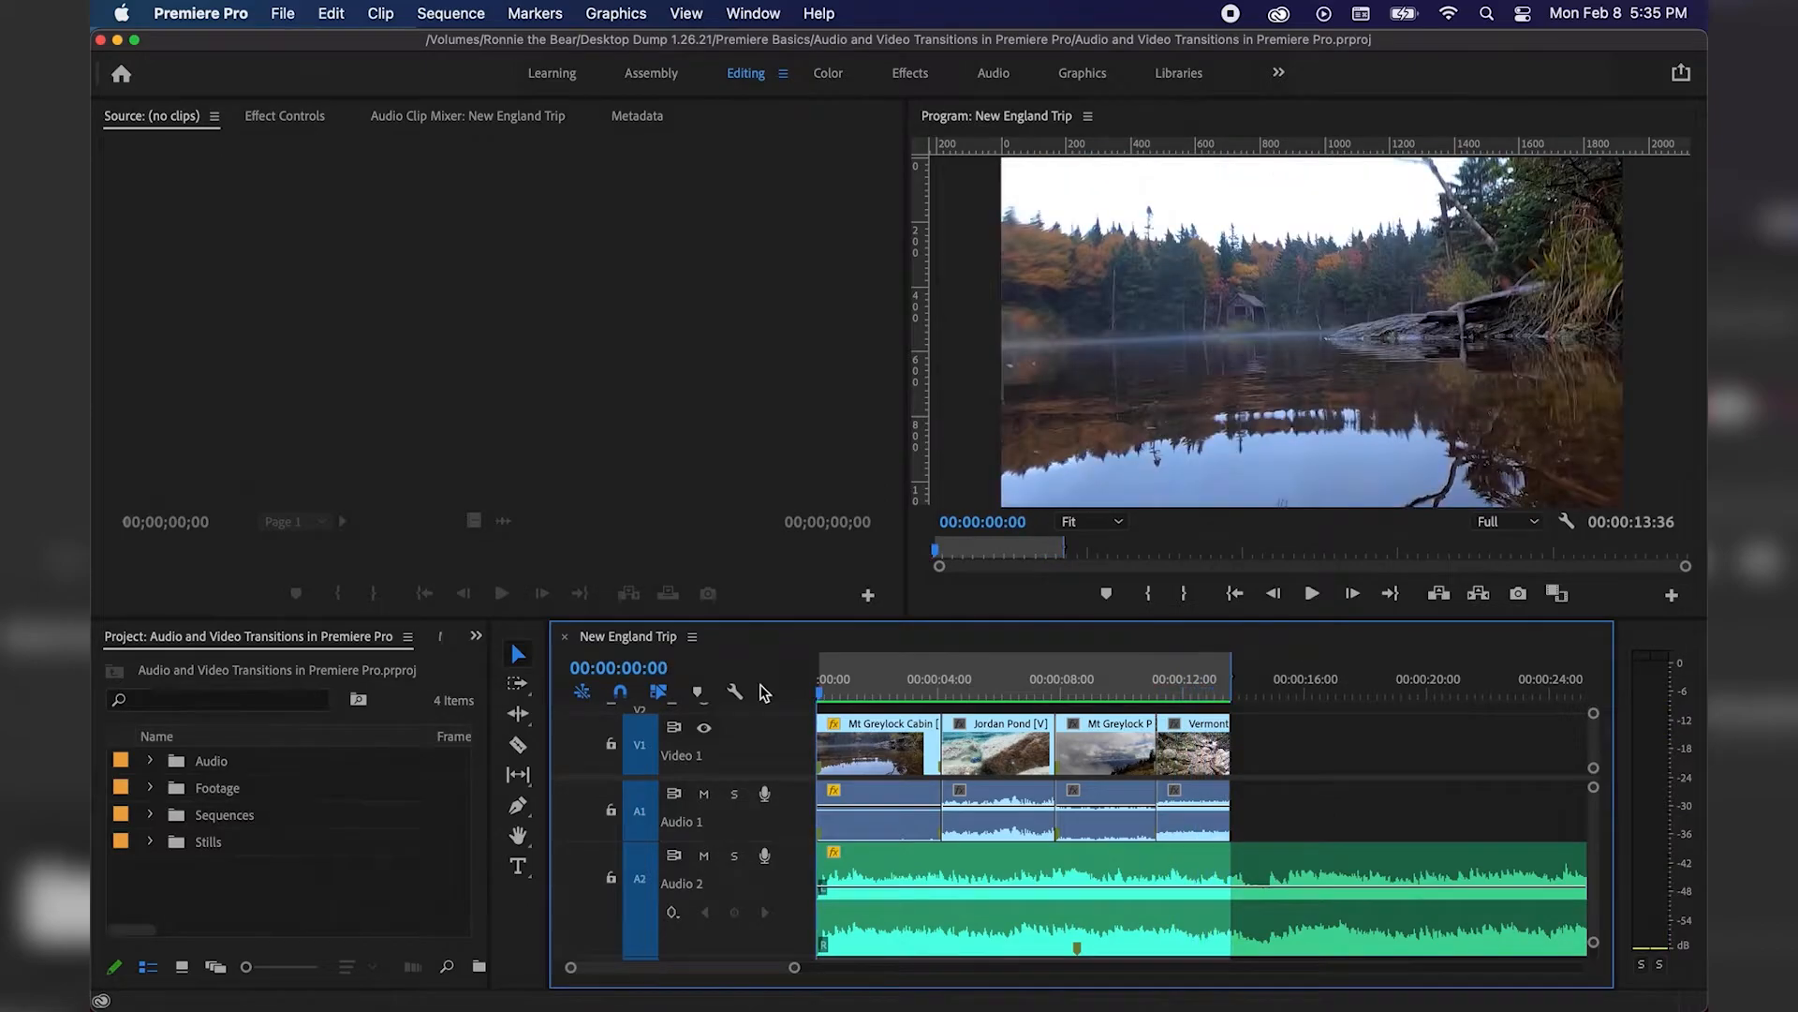
# Apply the Dip to Black video transition from the Dissolve group to the start of the Mt Greylock Cabin clip
pyautogui.click(475, 640)
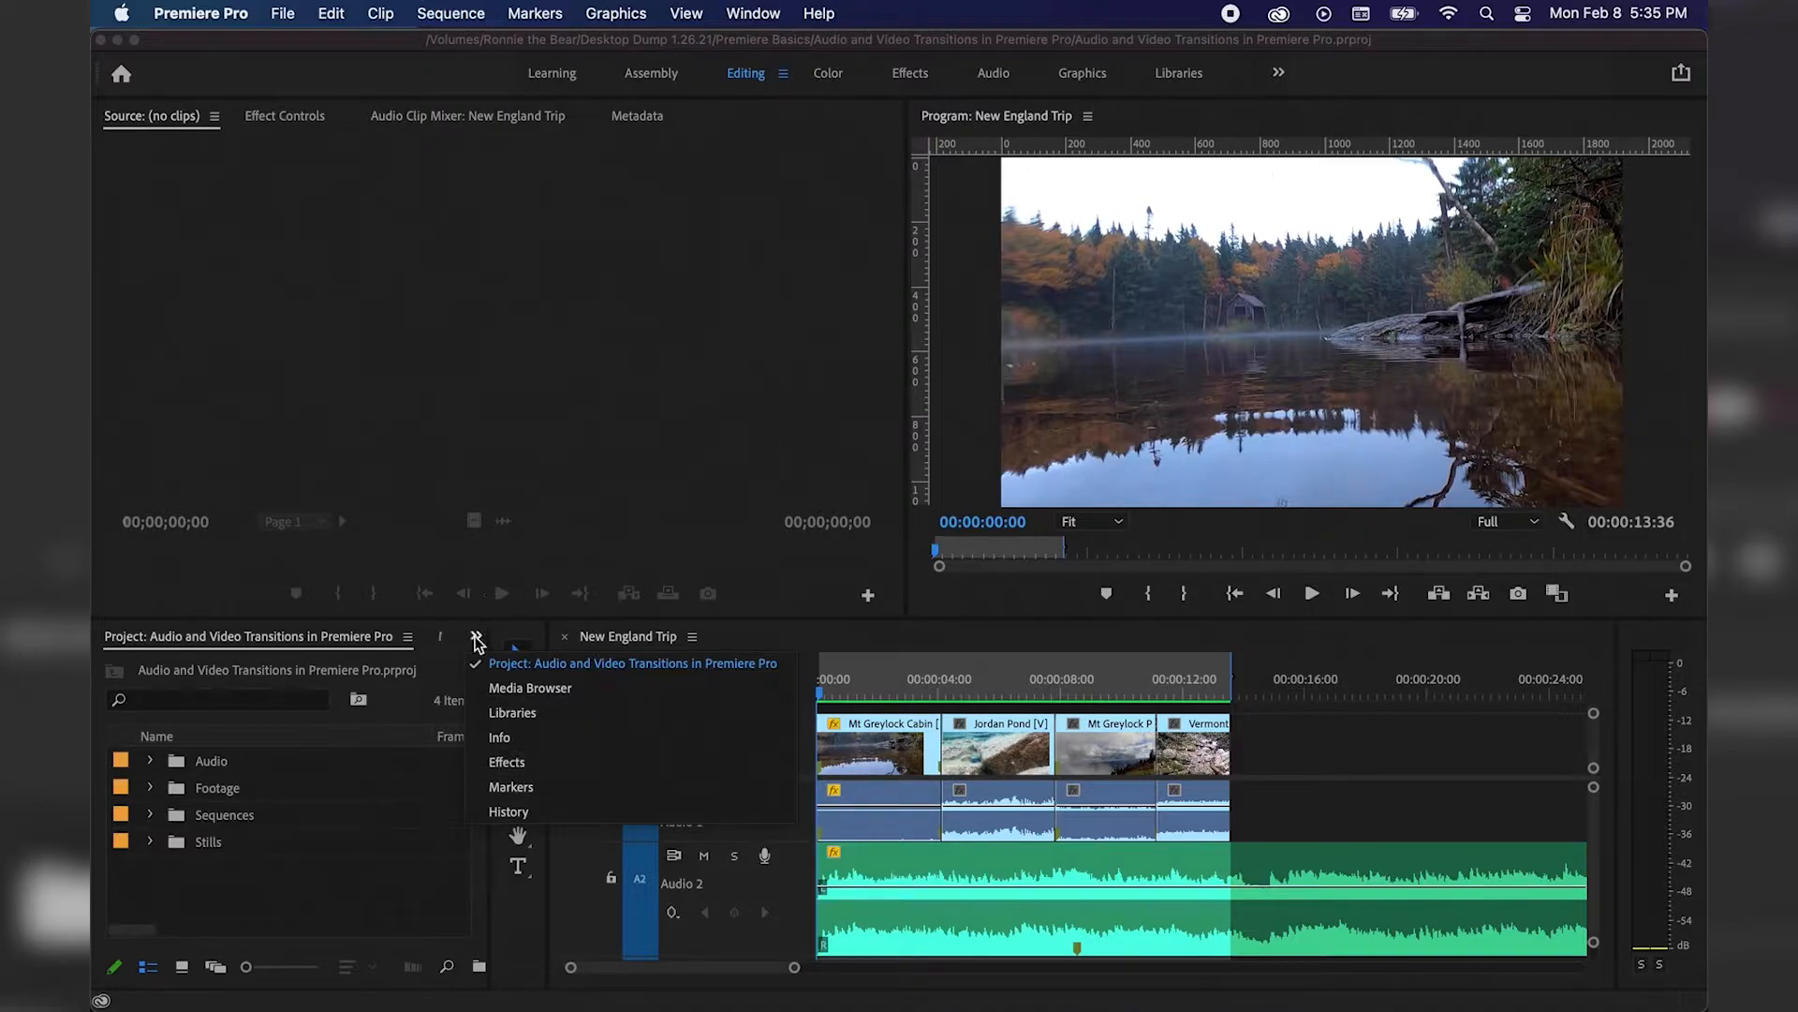
pyautogui.click(507, 764)
pyautogui.click(106, 809)
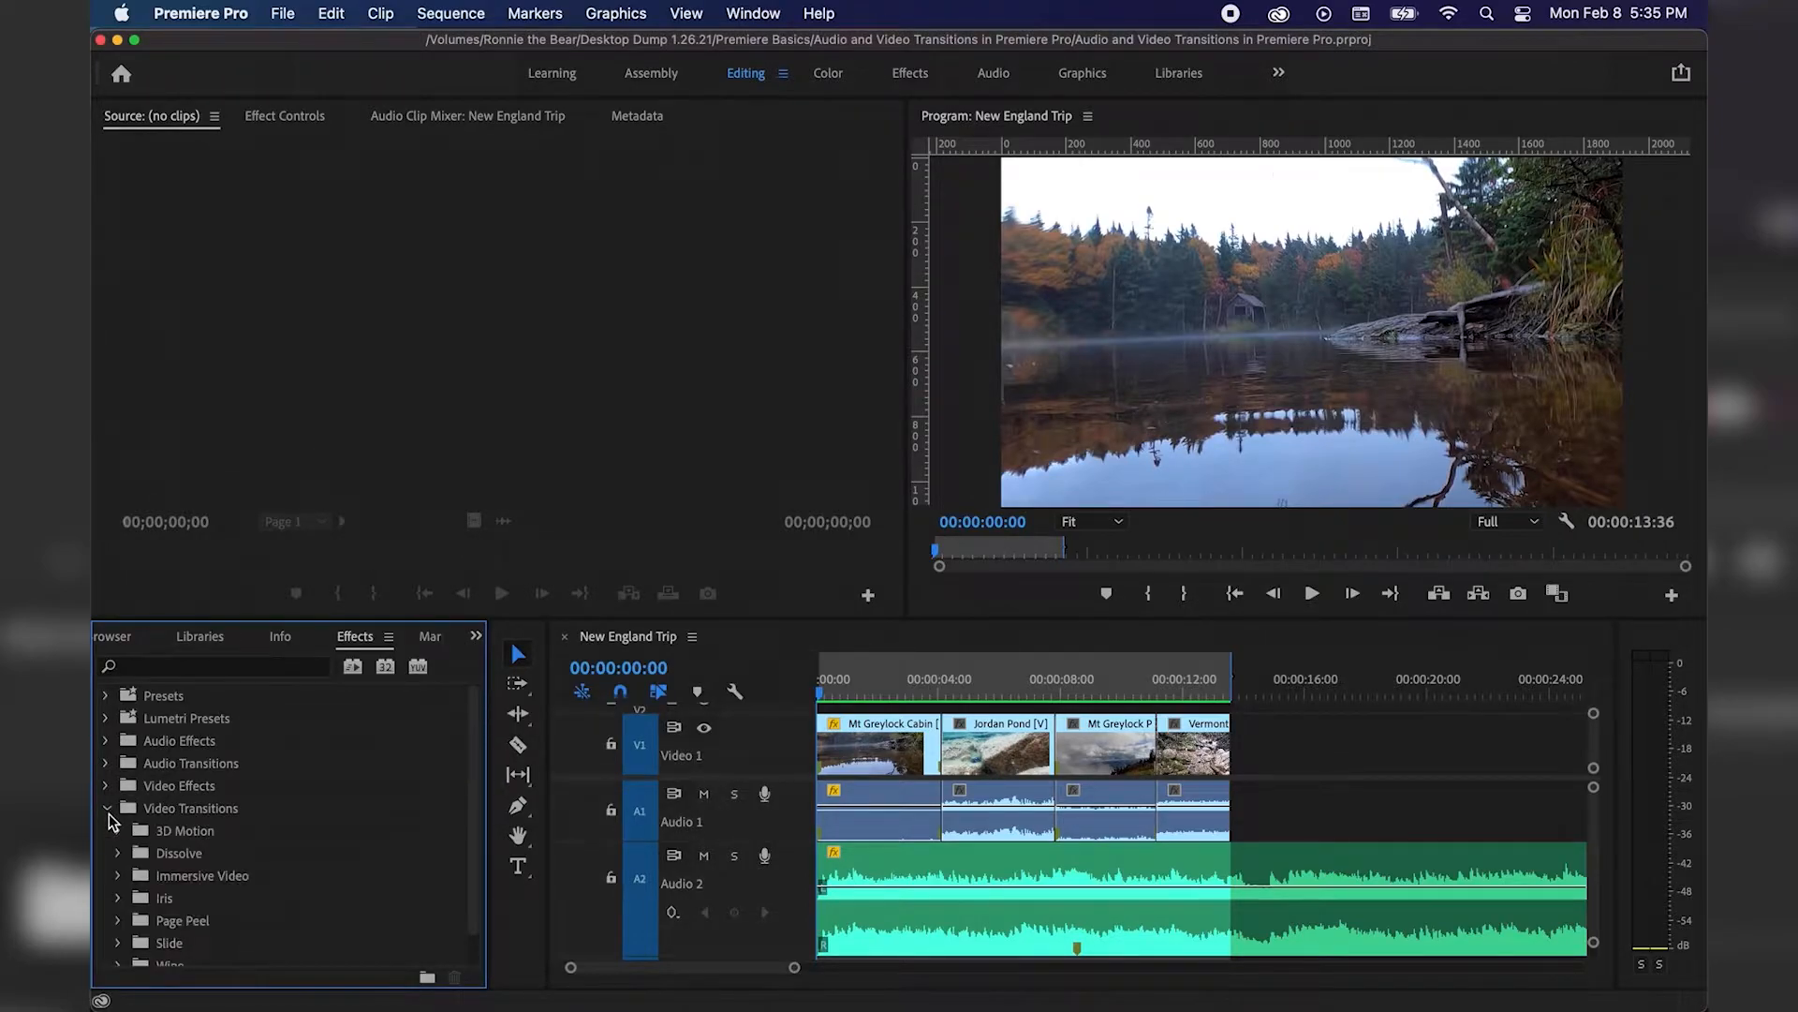
pyautogui.scroll(-1, 117, 823)
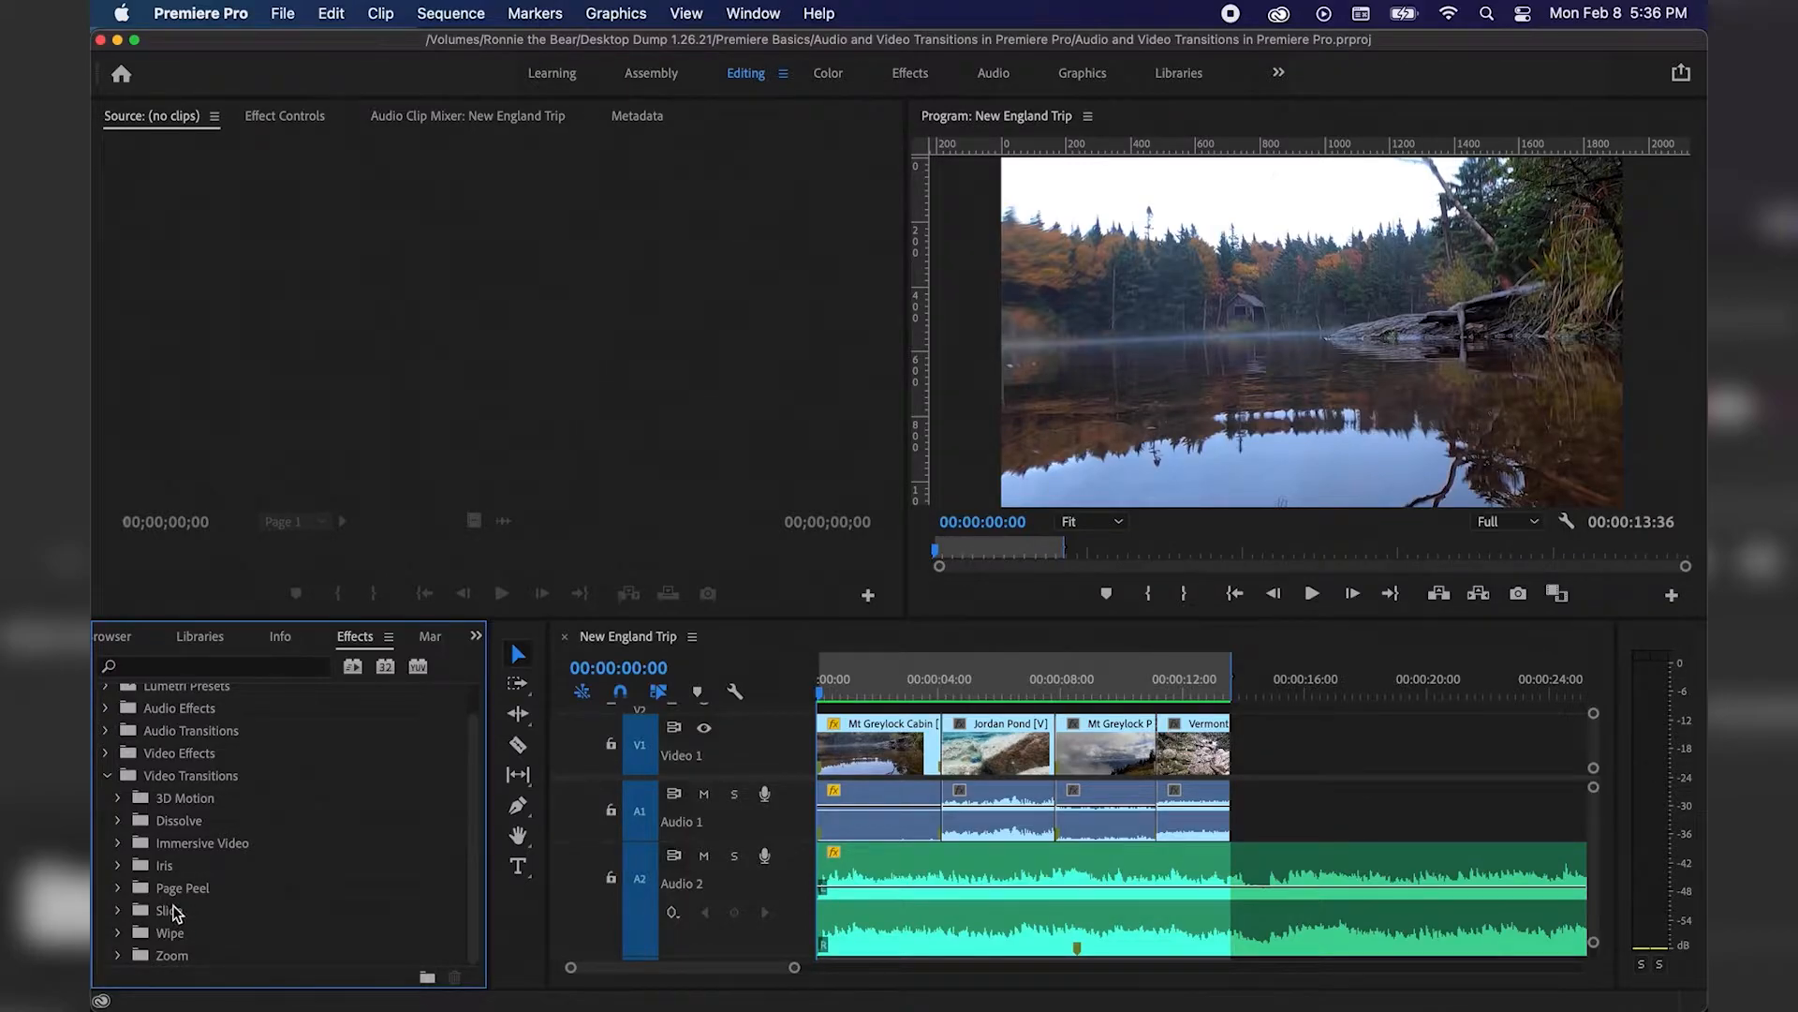
pyautogui.click(118, 821)
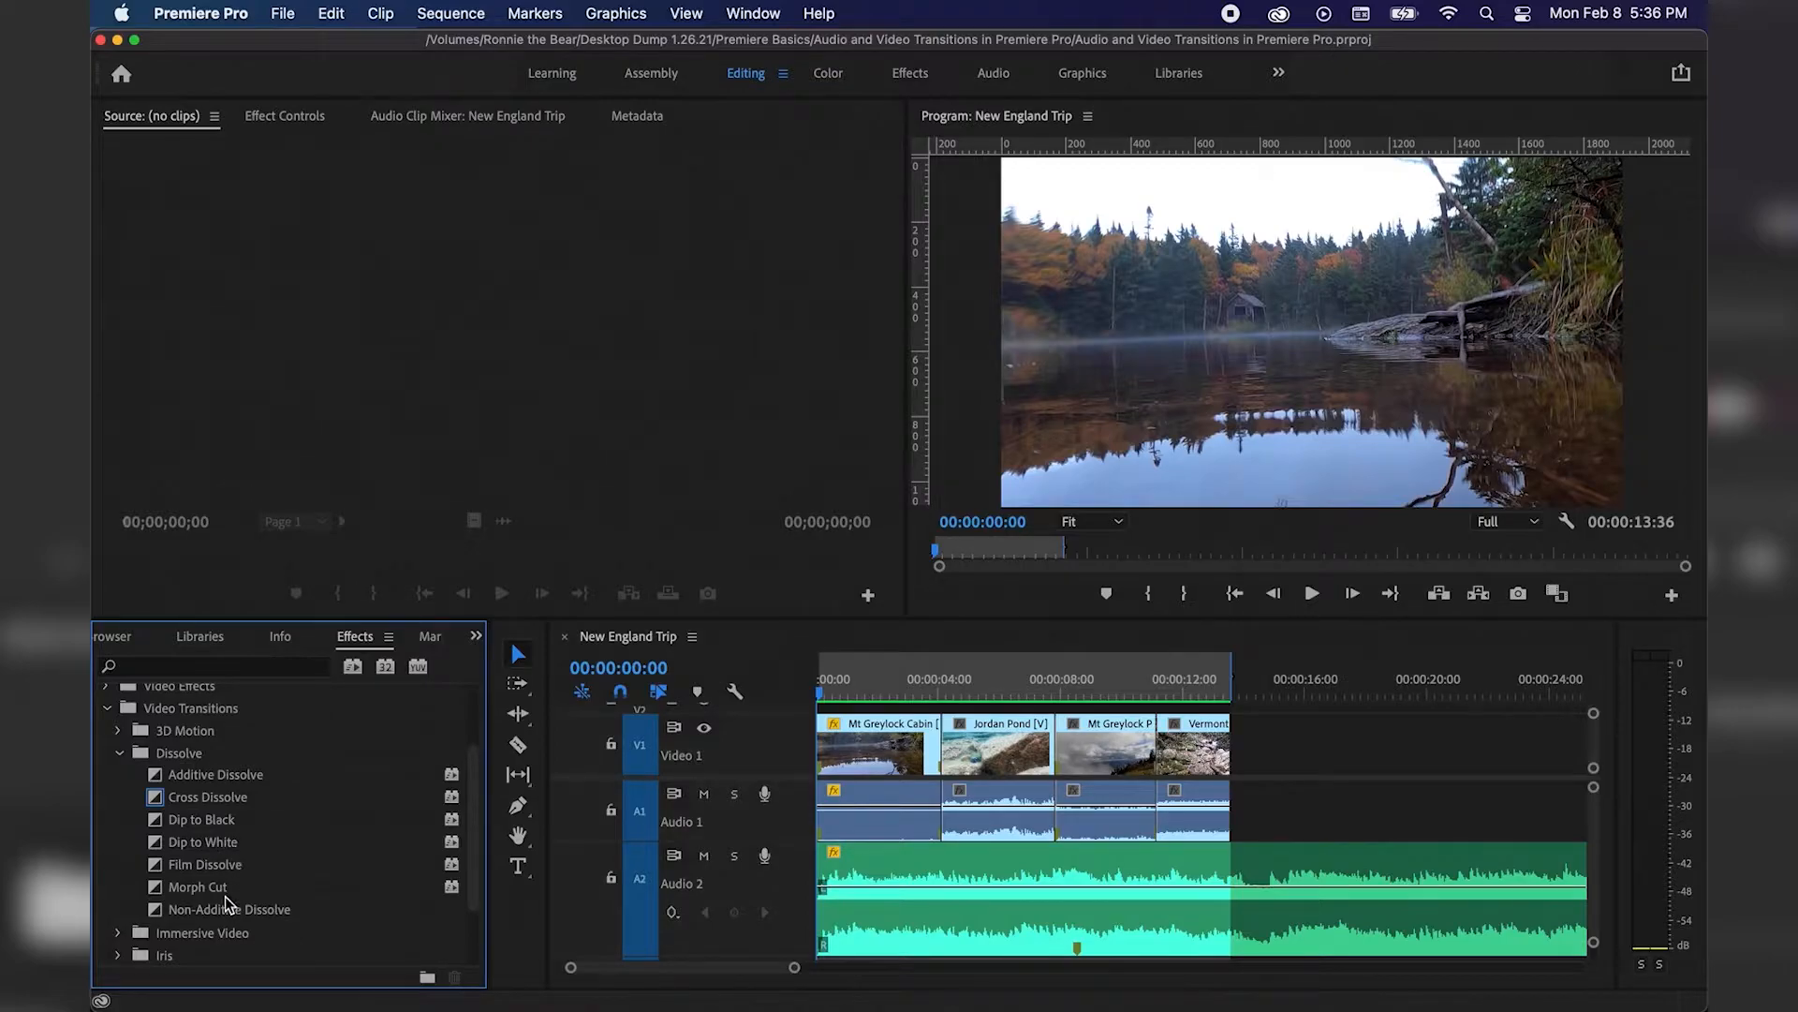
pyautogui.click(157, 829)
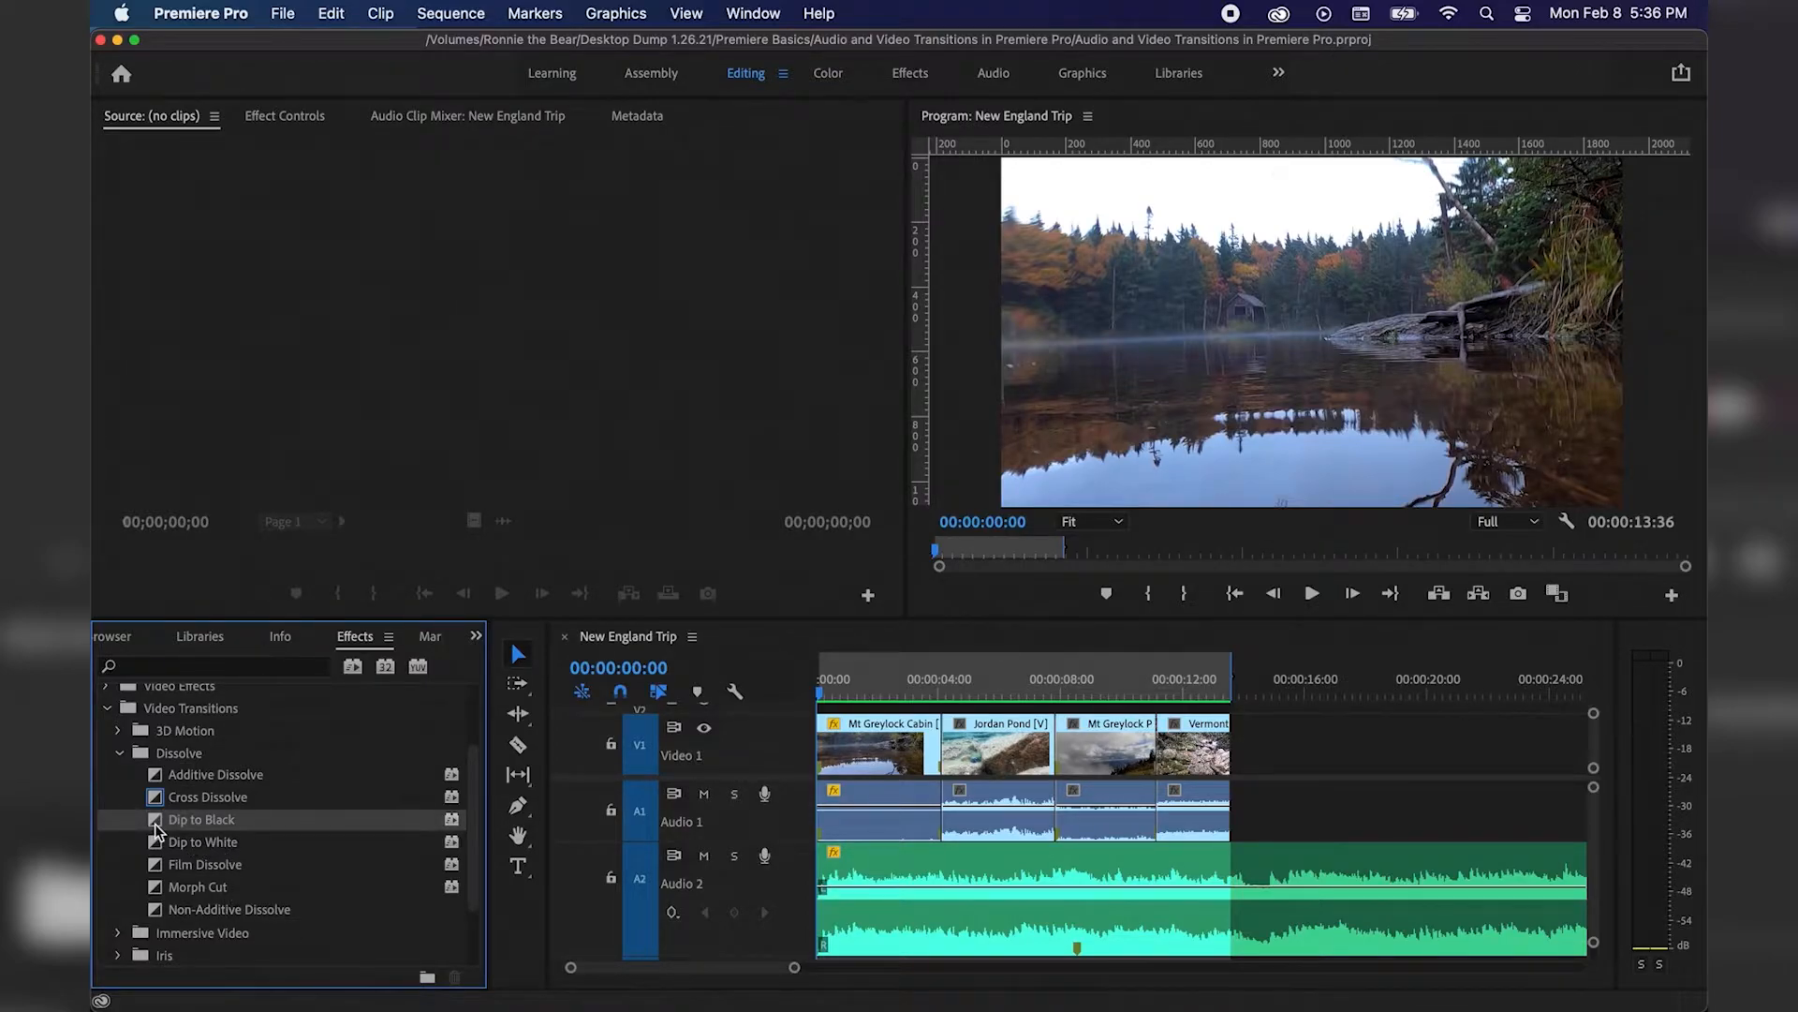
pyautogui.moveTo(156, 829); pyautogui.dragTo(837, 764)
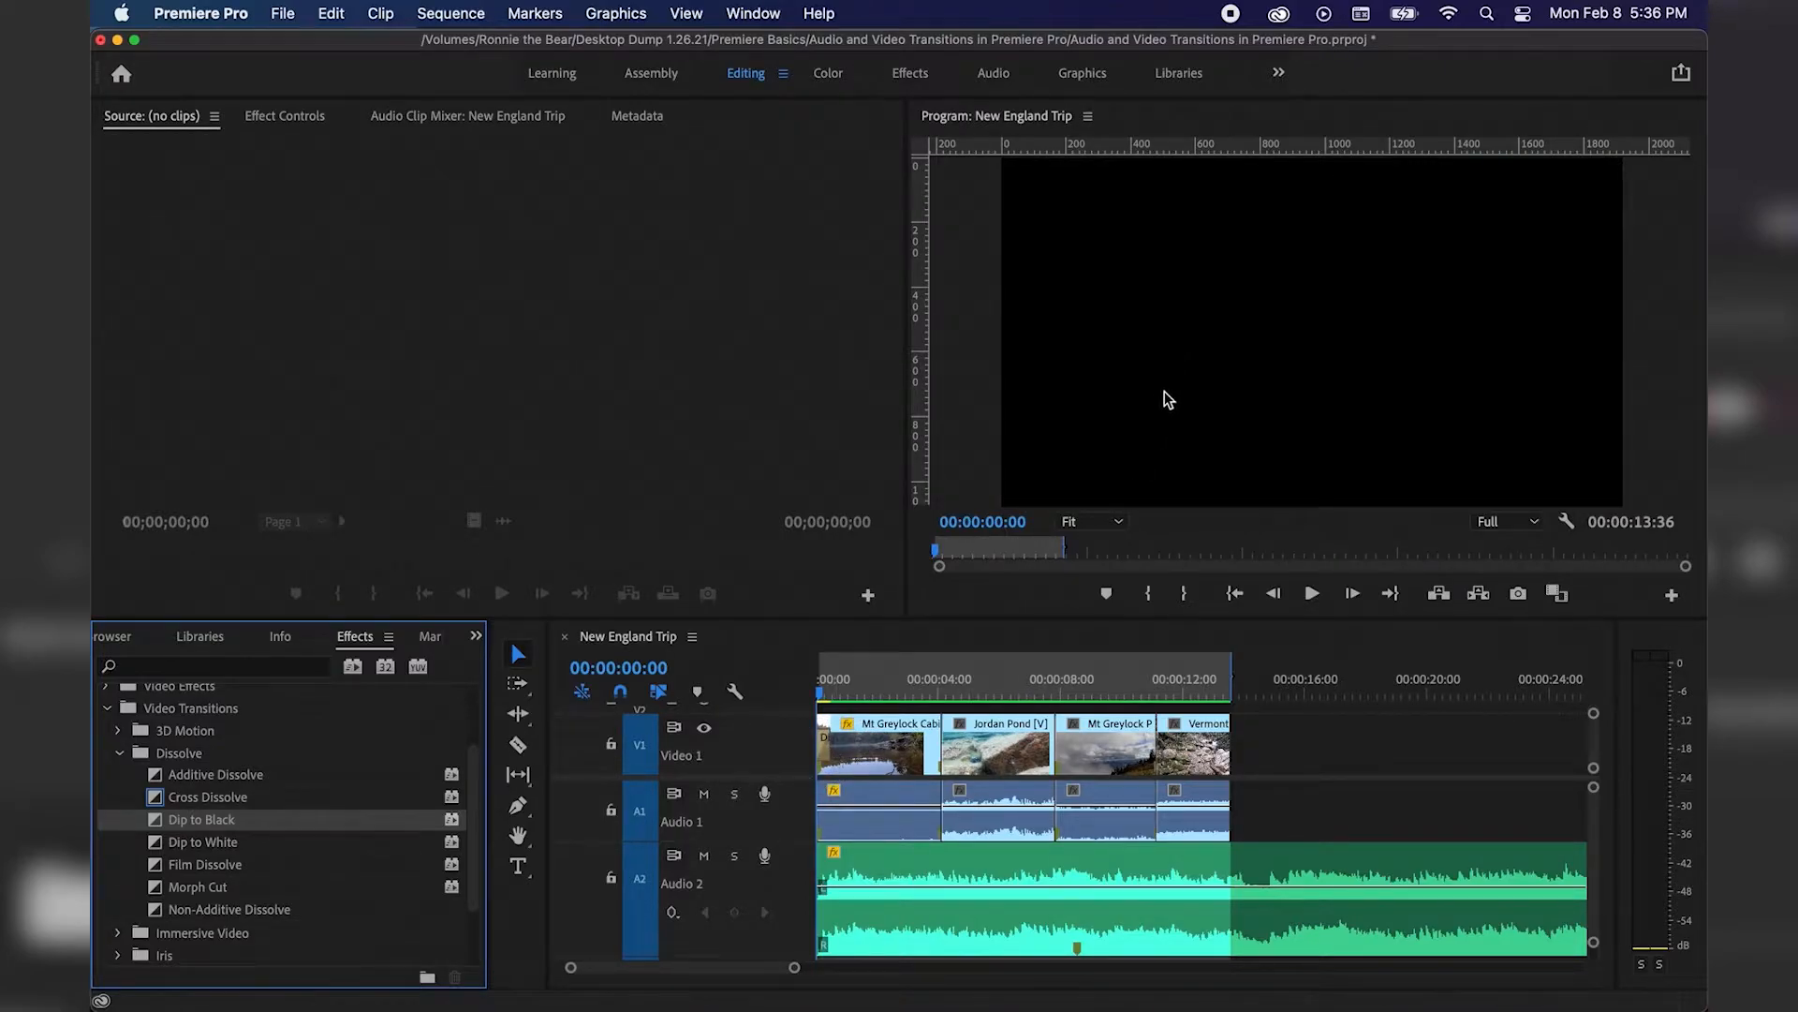
# Preview the opening Dip to Black and shorten the transition to 13 frames on the timeline
pyautogui.press('space')
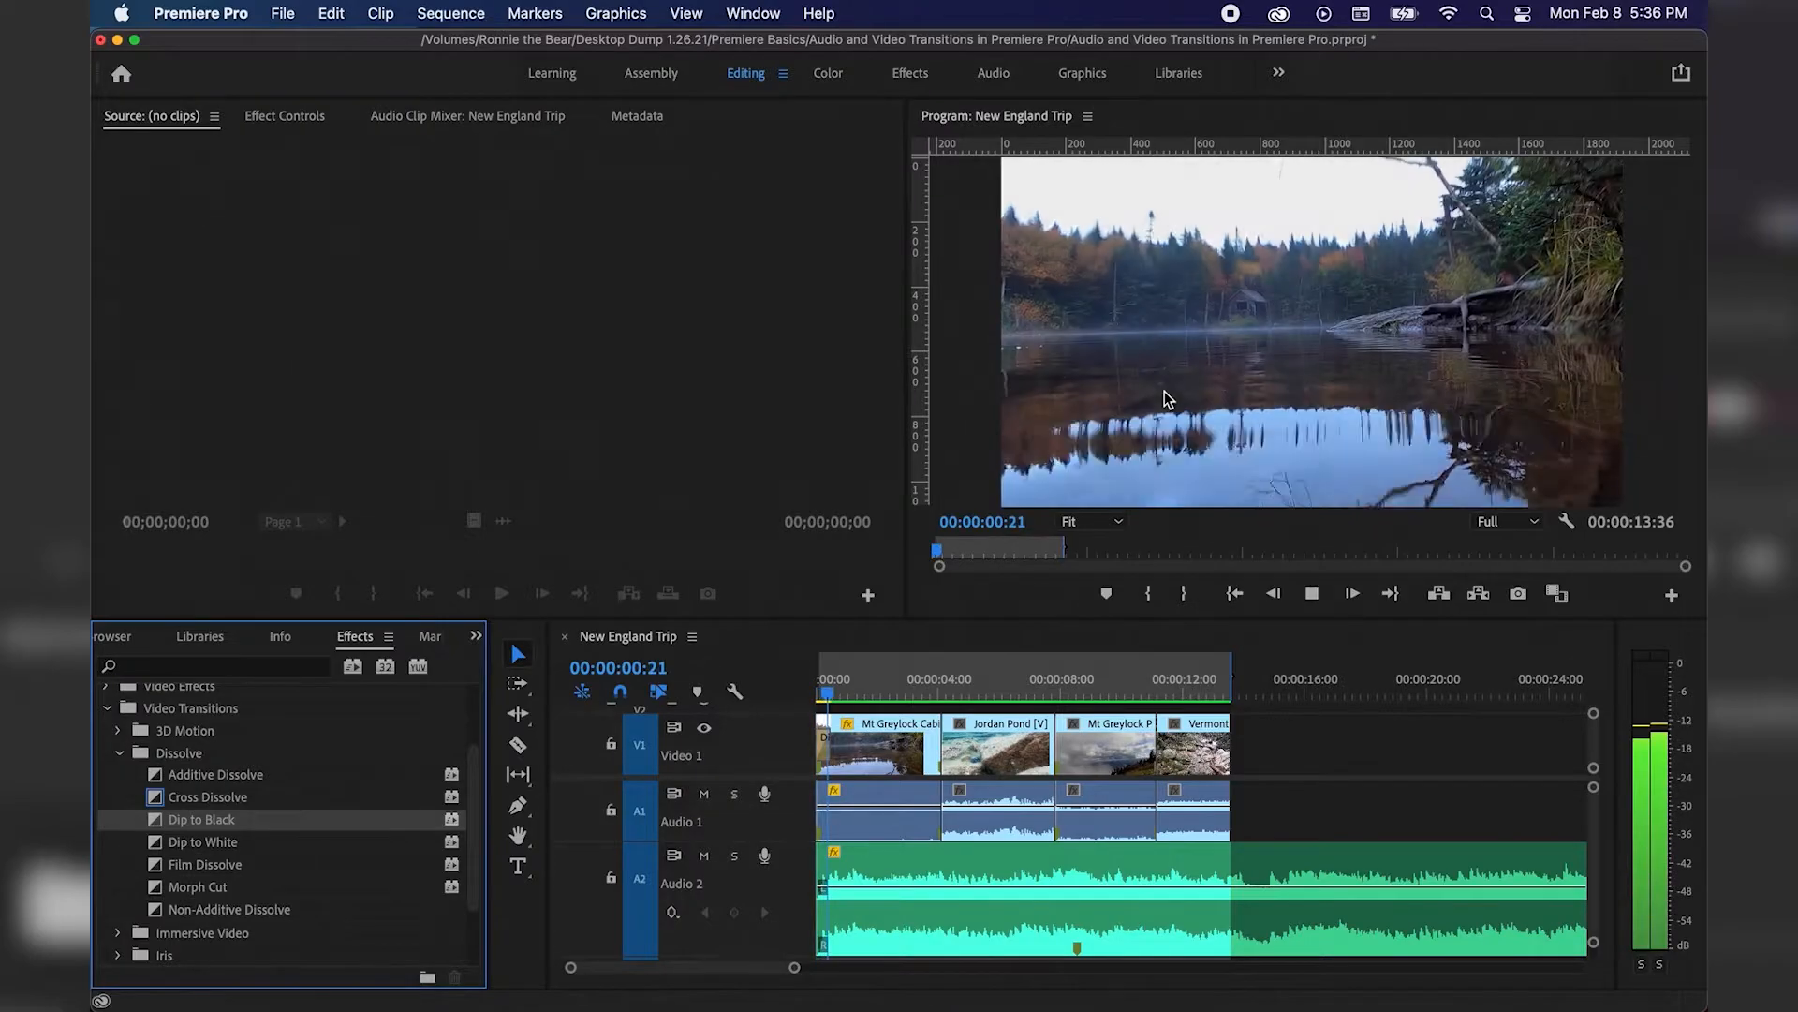
pyautogui.click(825, 746)
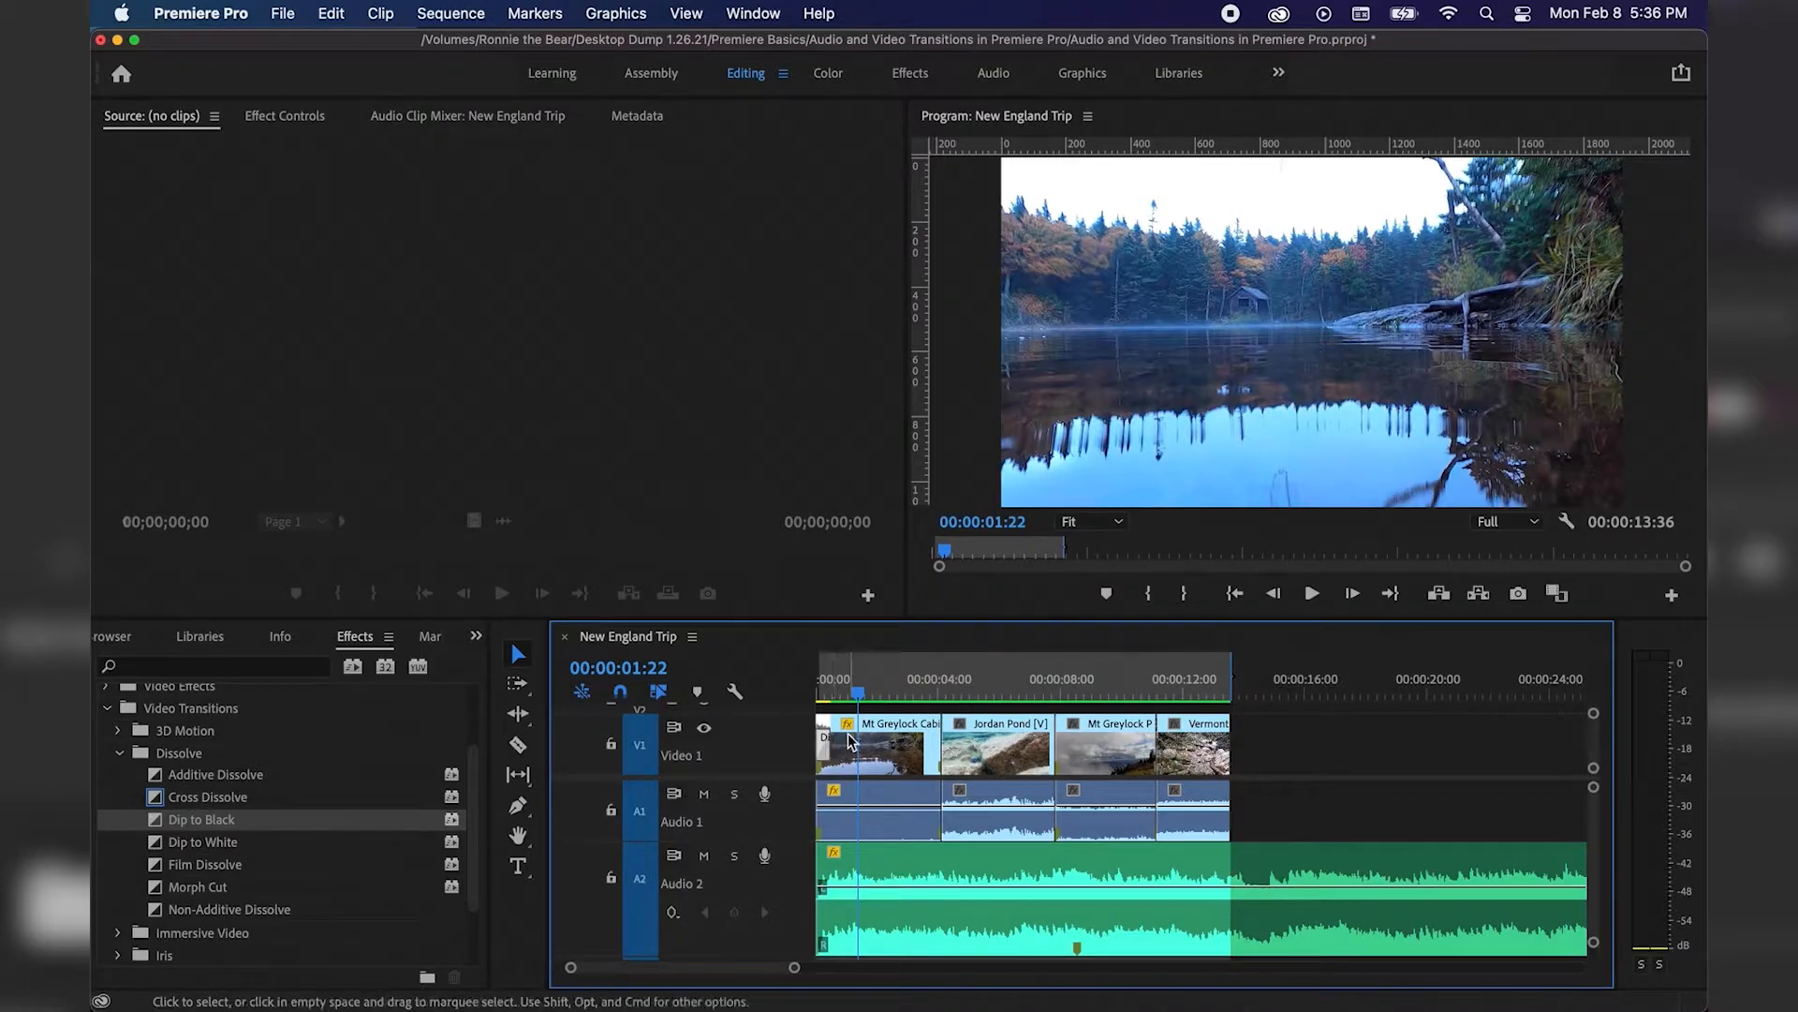
pyautogui.press('=')
pyautogui.press('=')
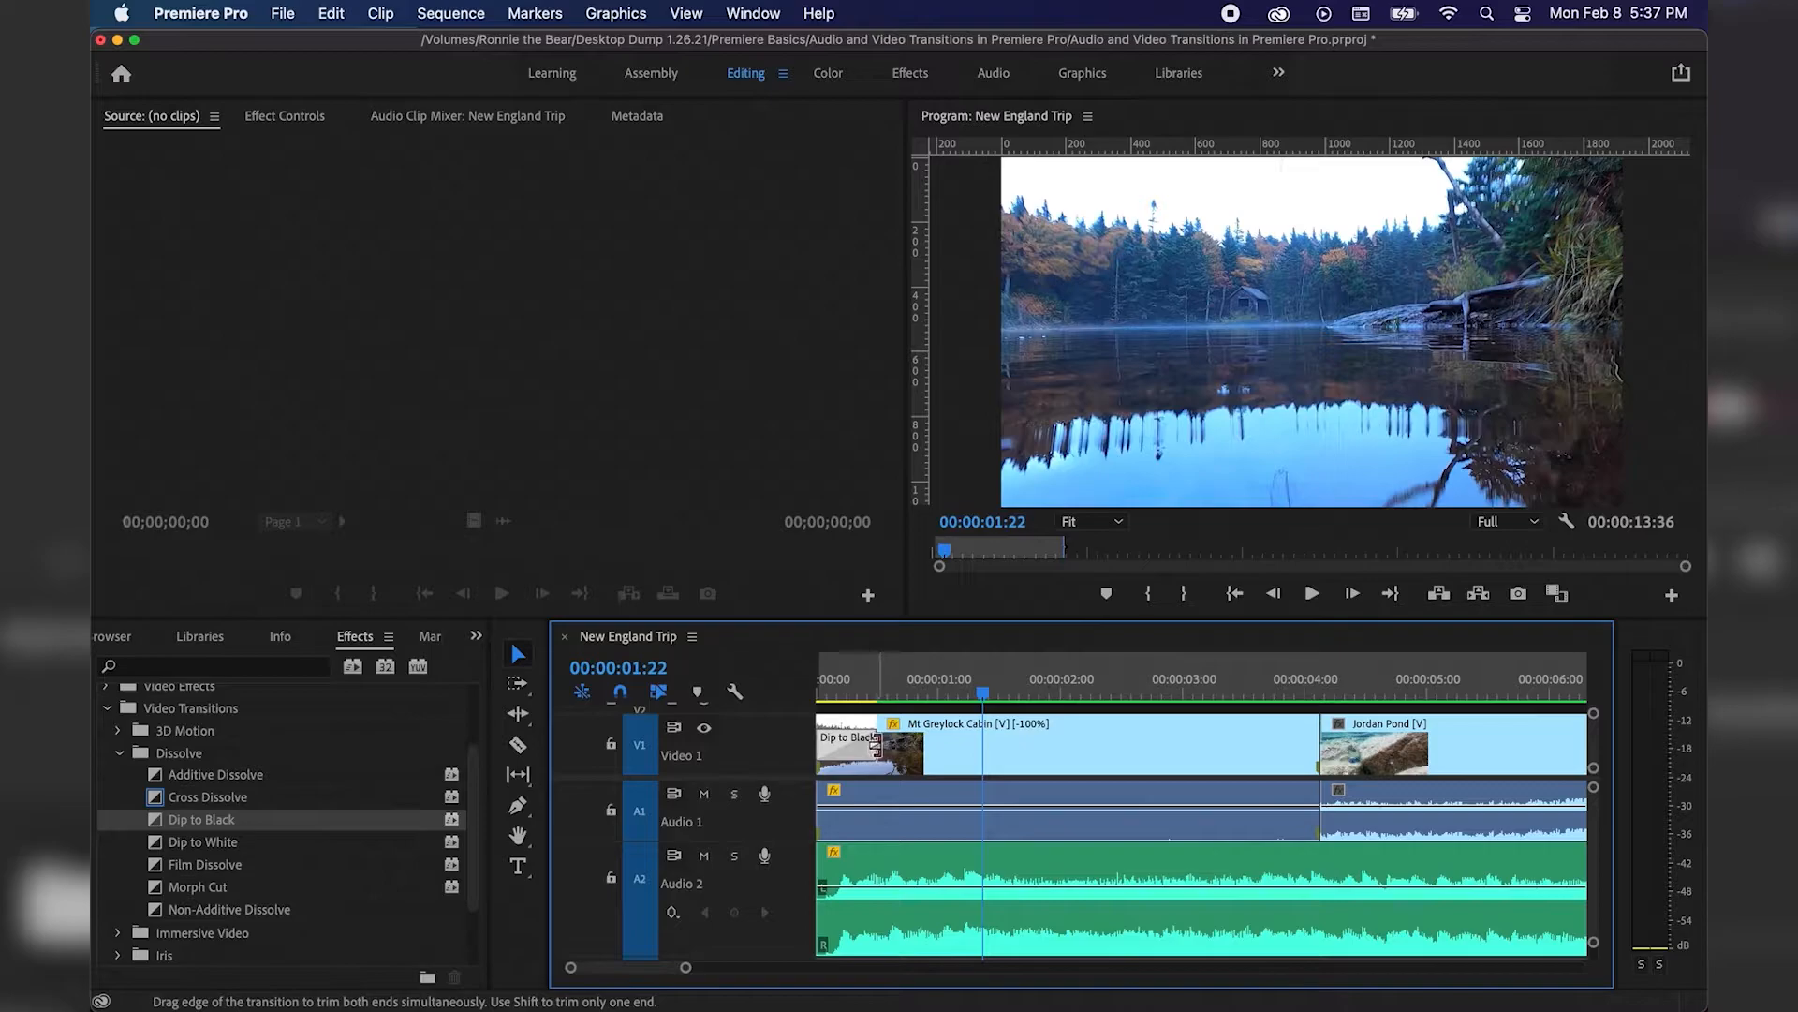
pyautogui.moveTo(874, 745); pyautogui.dragTo(838, 751)
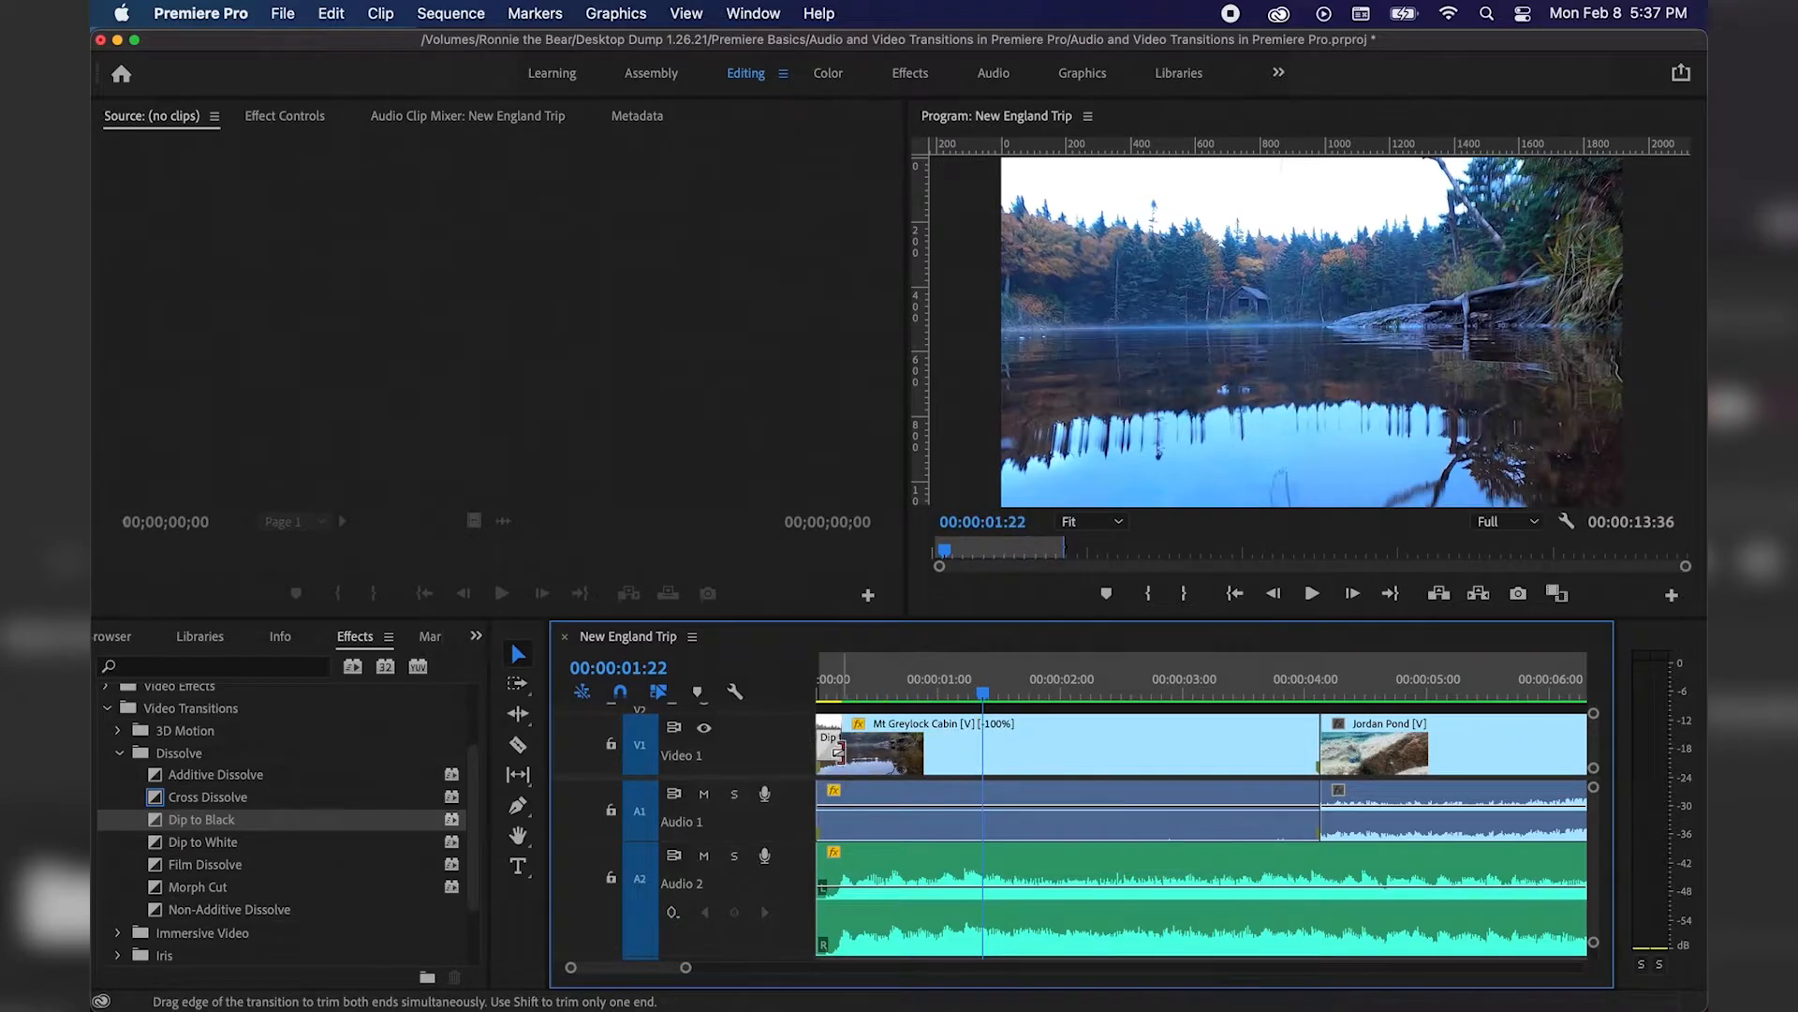
# Set the Dip to Black transition's duration to 00:00:01:00 and return the playhead to the sequence start
pyautogui.click(302, 120)
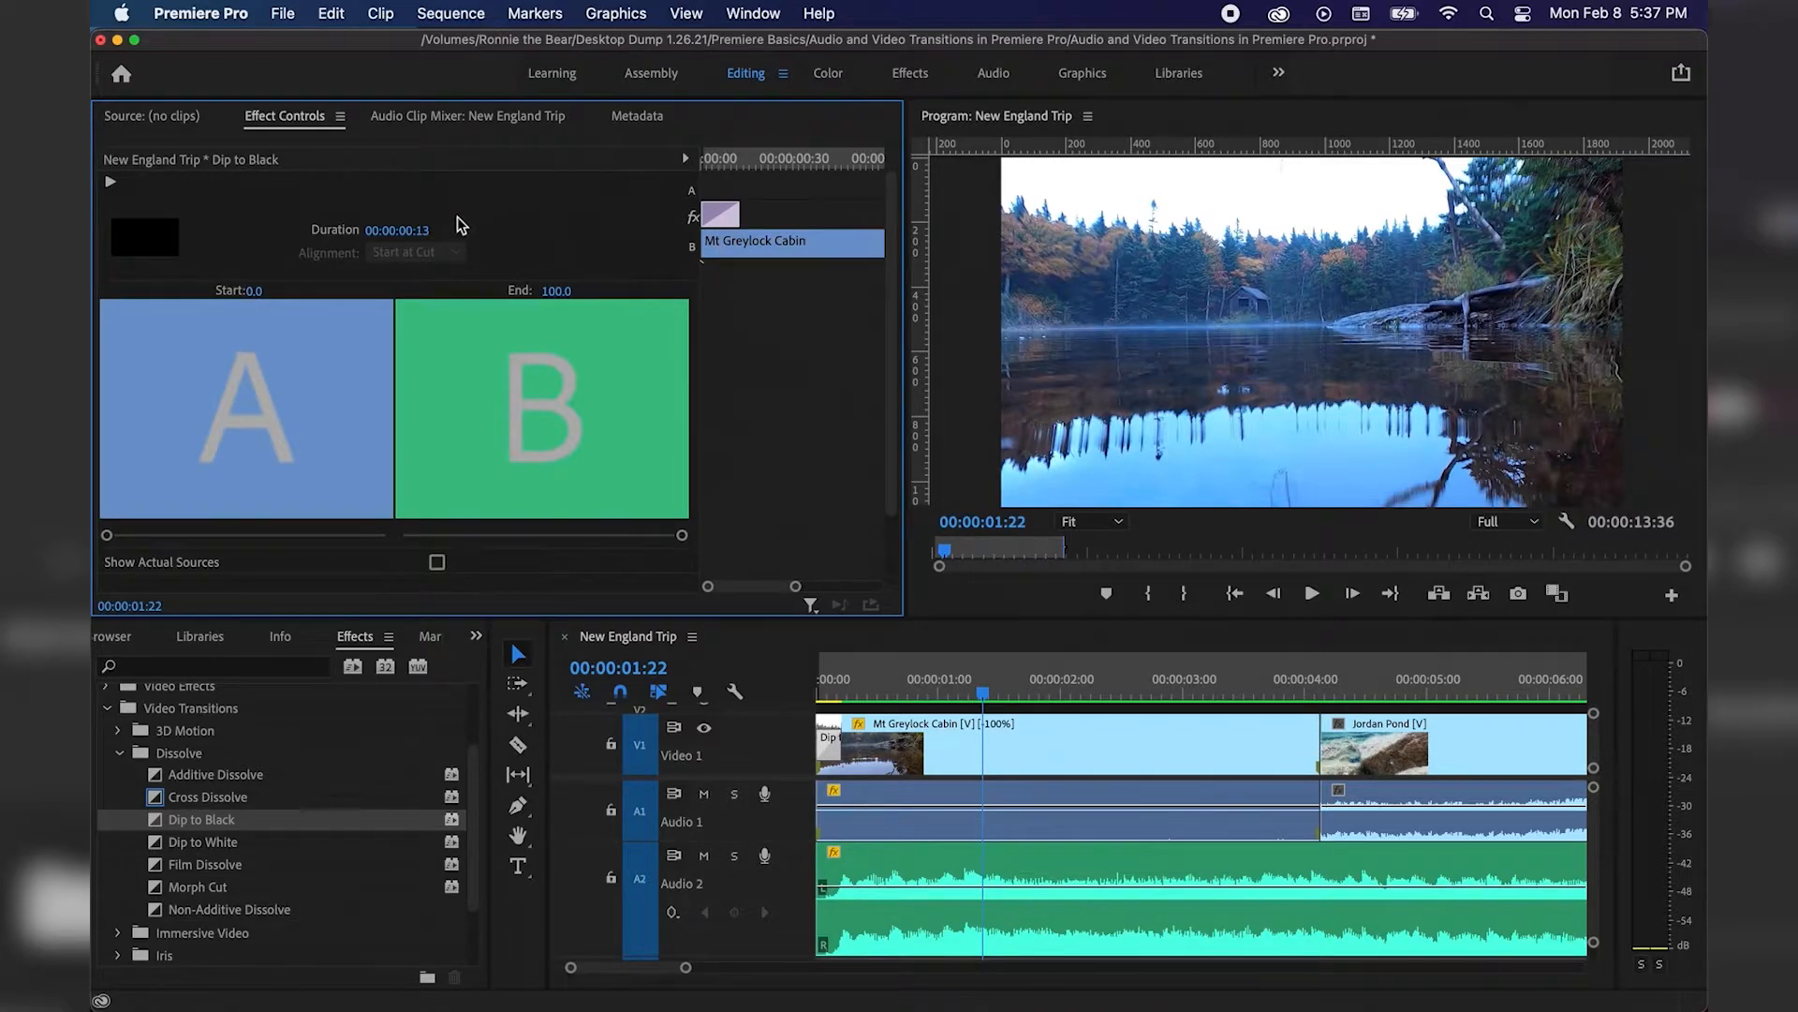
pyautogui.click(422, 231)
pyautogui.write('100')
pyautogui.press('Return')
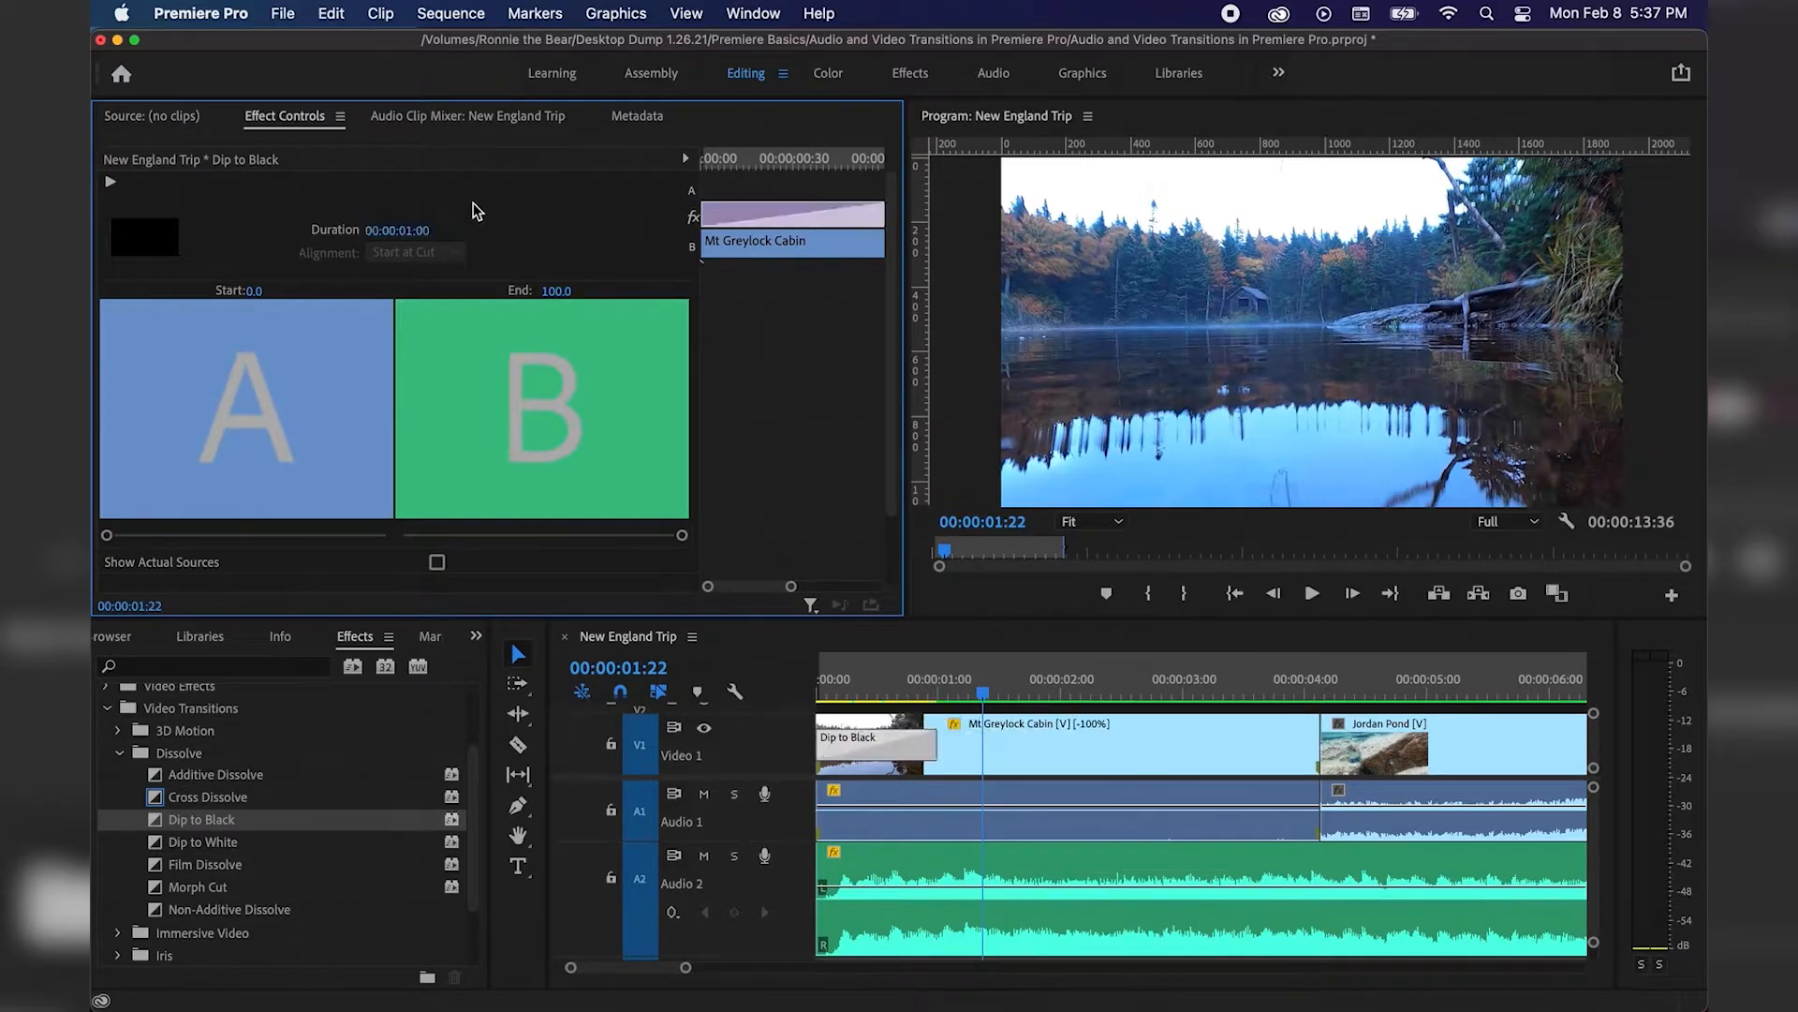
pyautogui.click(836, 691)
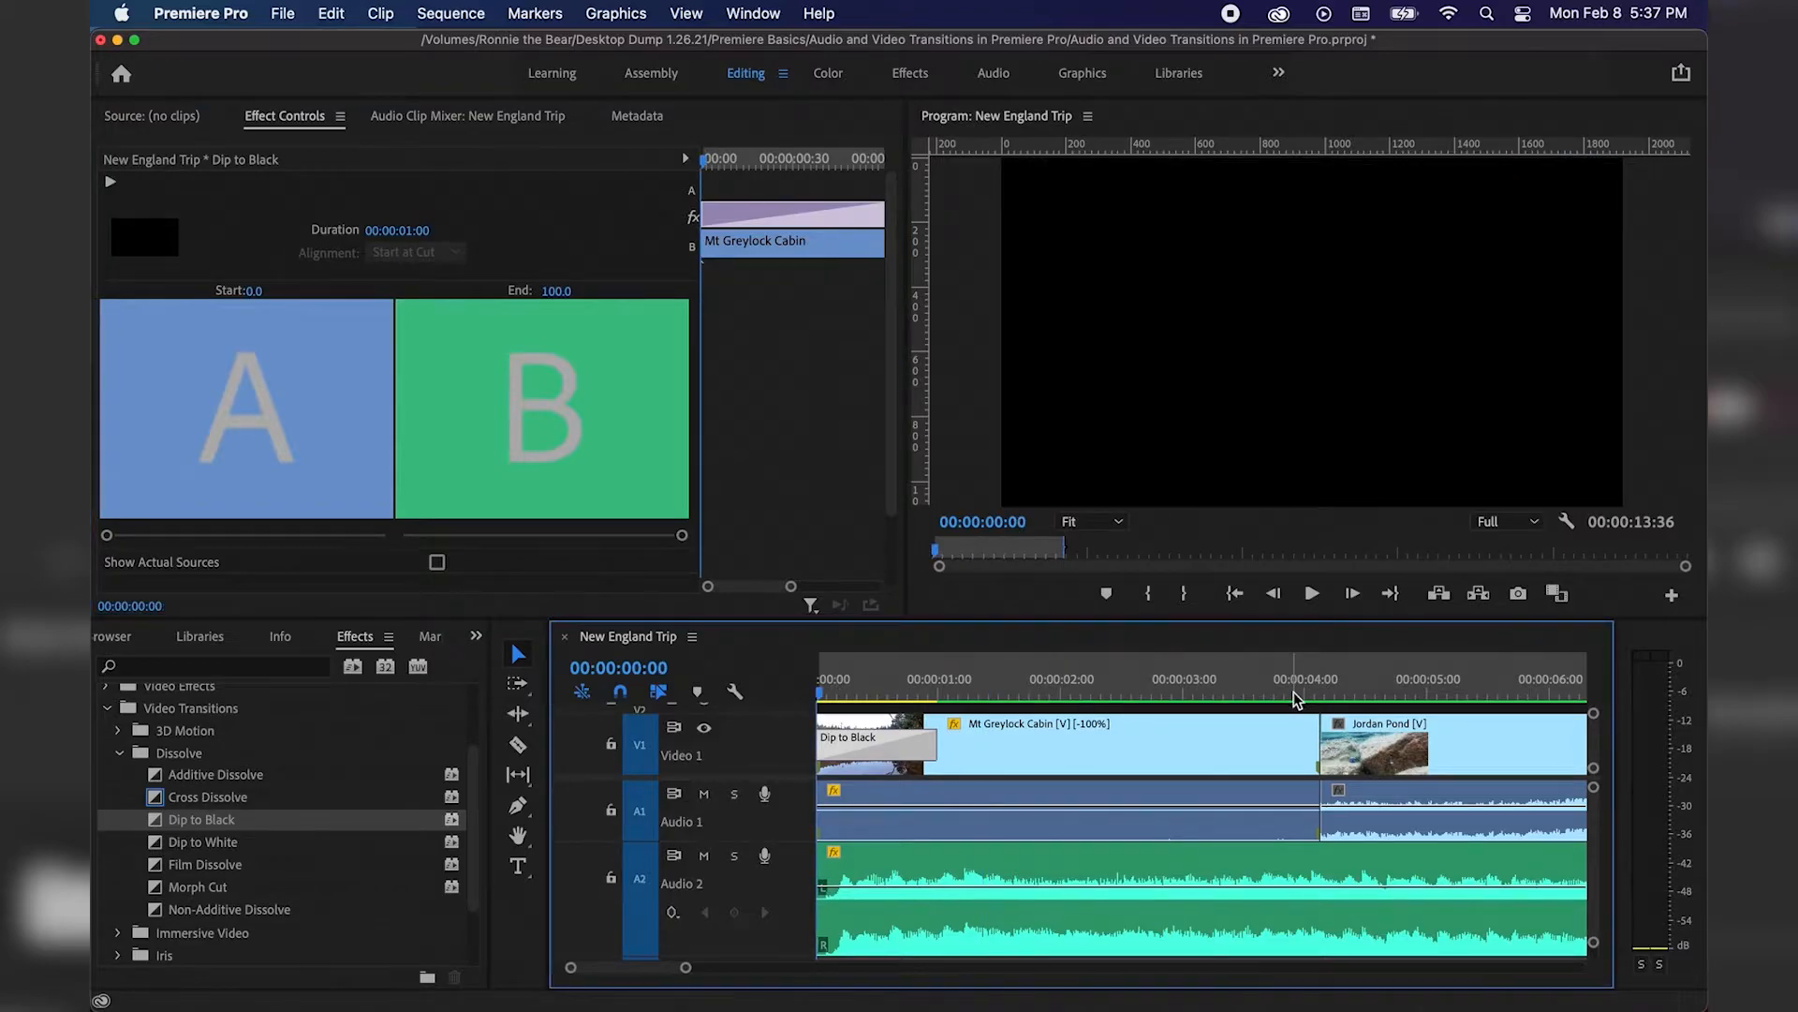
# Apply a Cross Dissolve at the cut between Mt Greylock Cabin and Jordan Pond and select the transition
pyautogui.click(185, 799)
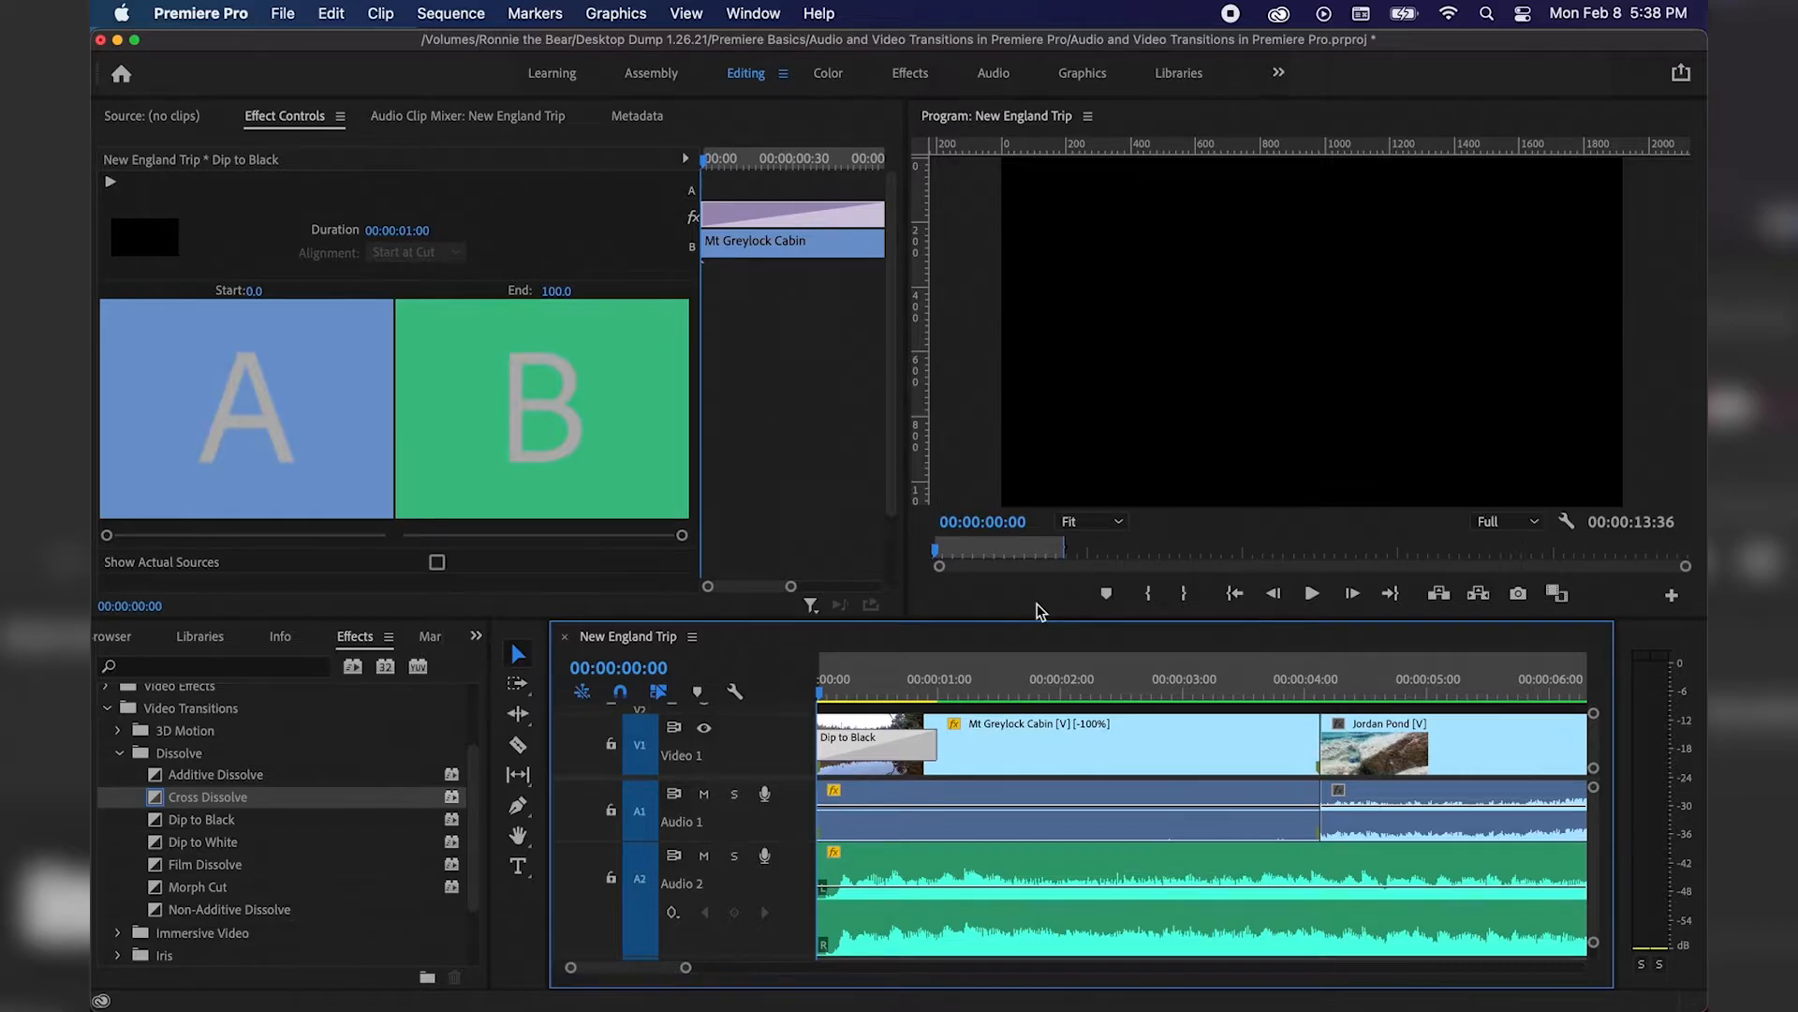
pyautogui.press('Down')
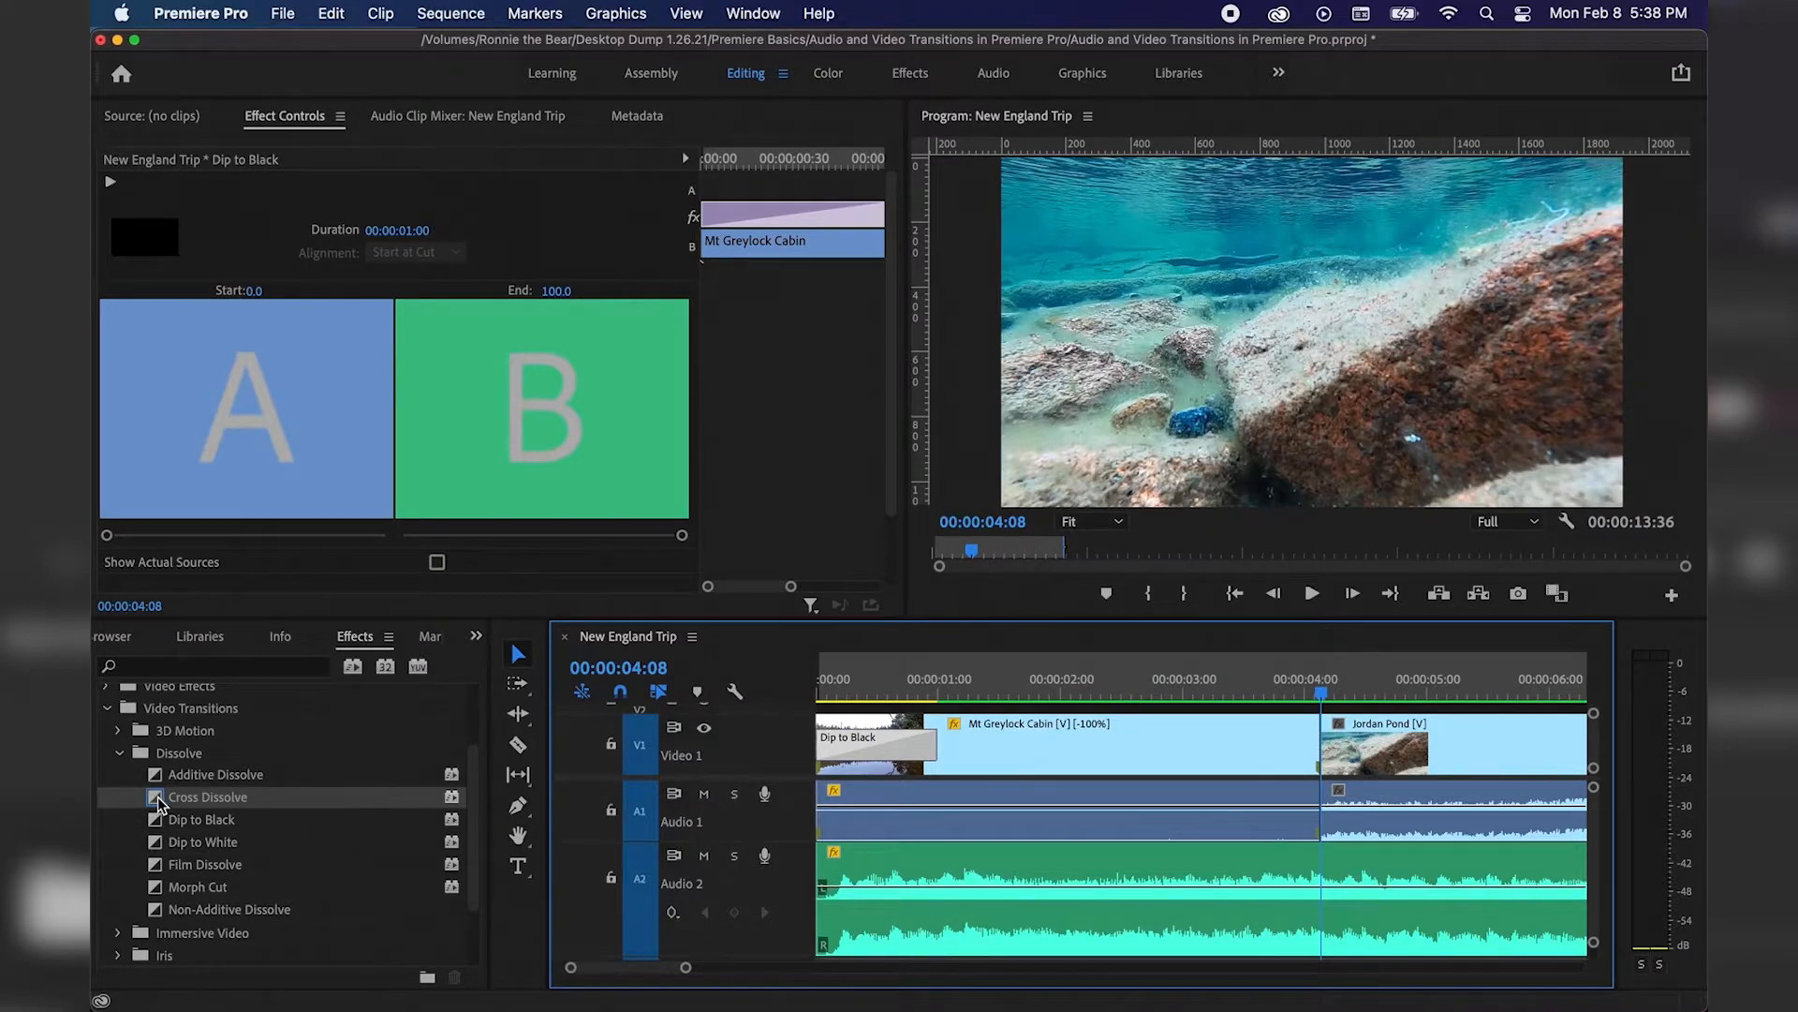
pyautogui.moveTo(156, 804); pyautogui.dragTo(1324, 744)
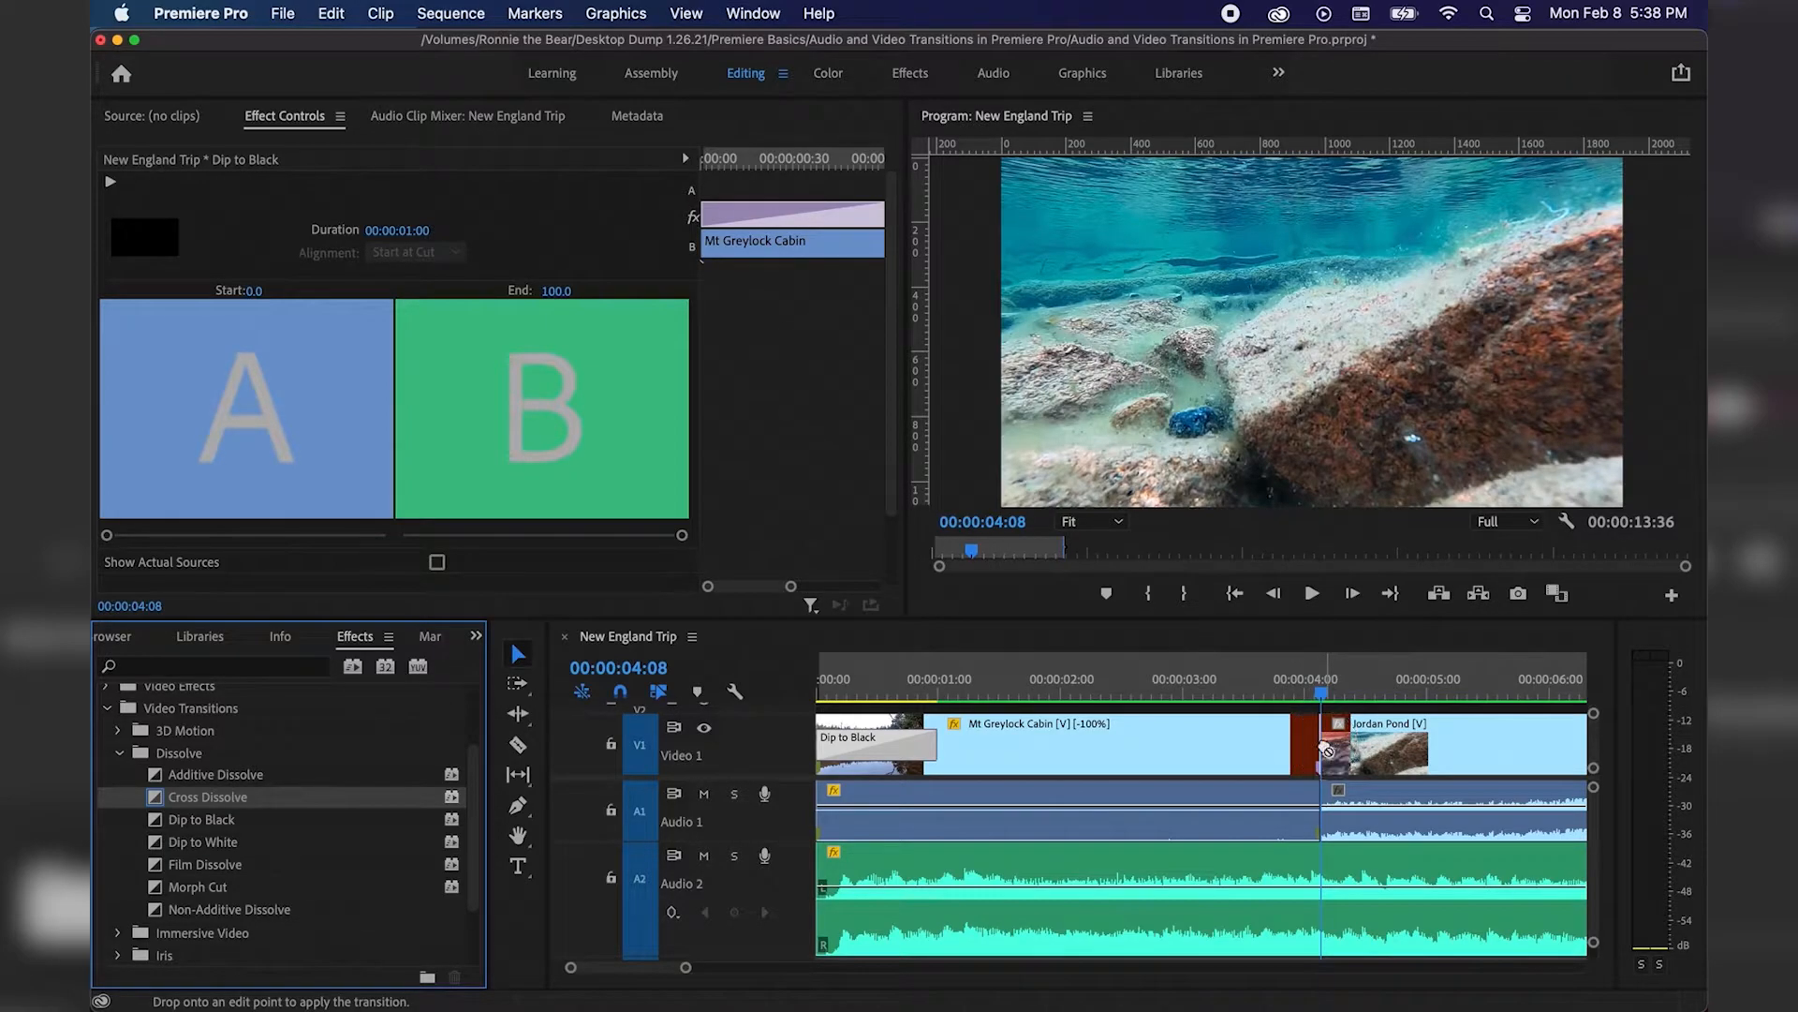
pyautogui.click(1322, 743)
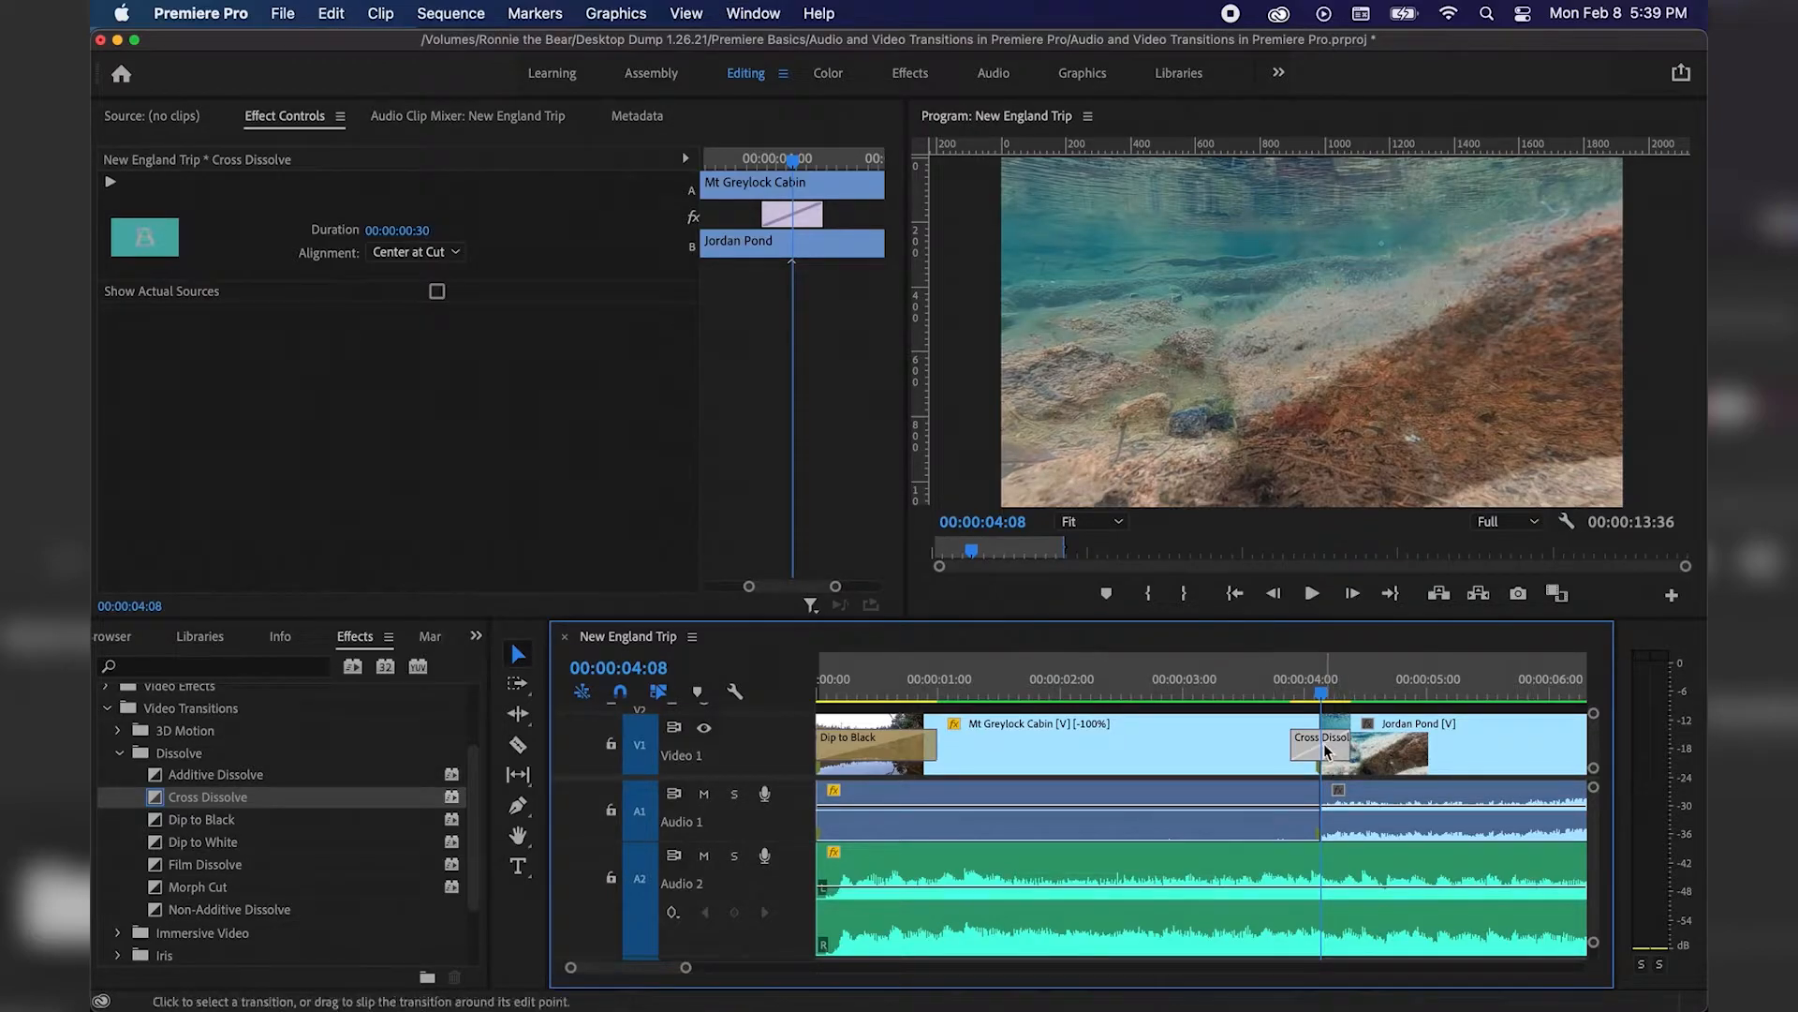
# Slide the Cross Dissolve off the cut and set its alignment back to Center at Cut
pyautogui.moveTo(776, 214); pyautogui.dragTo(795, 220)
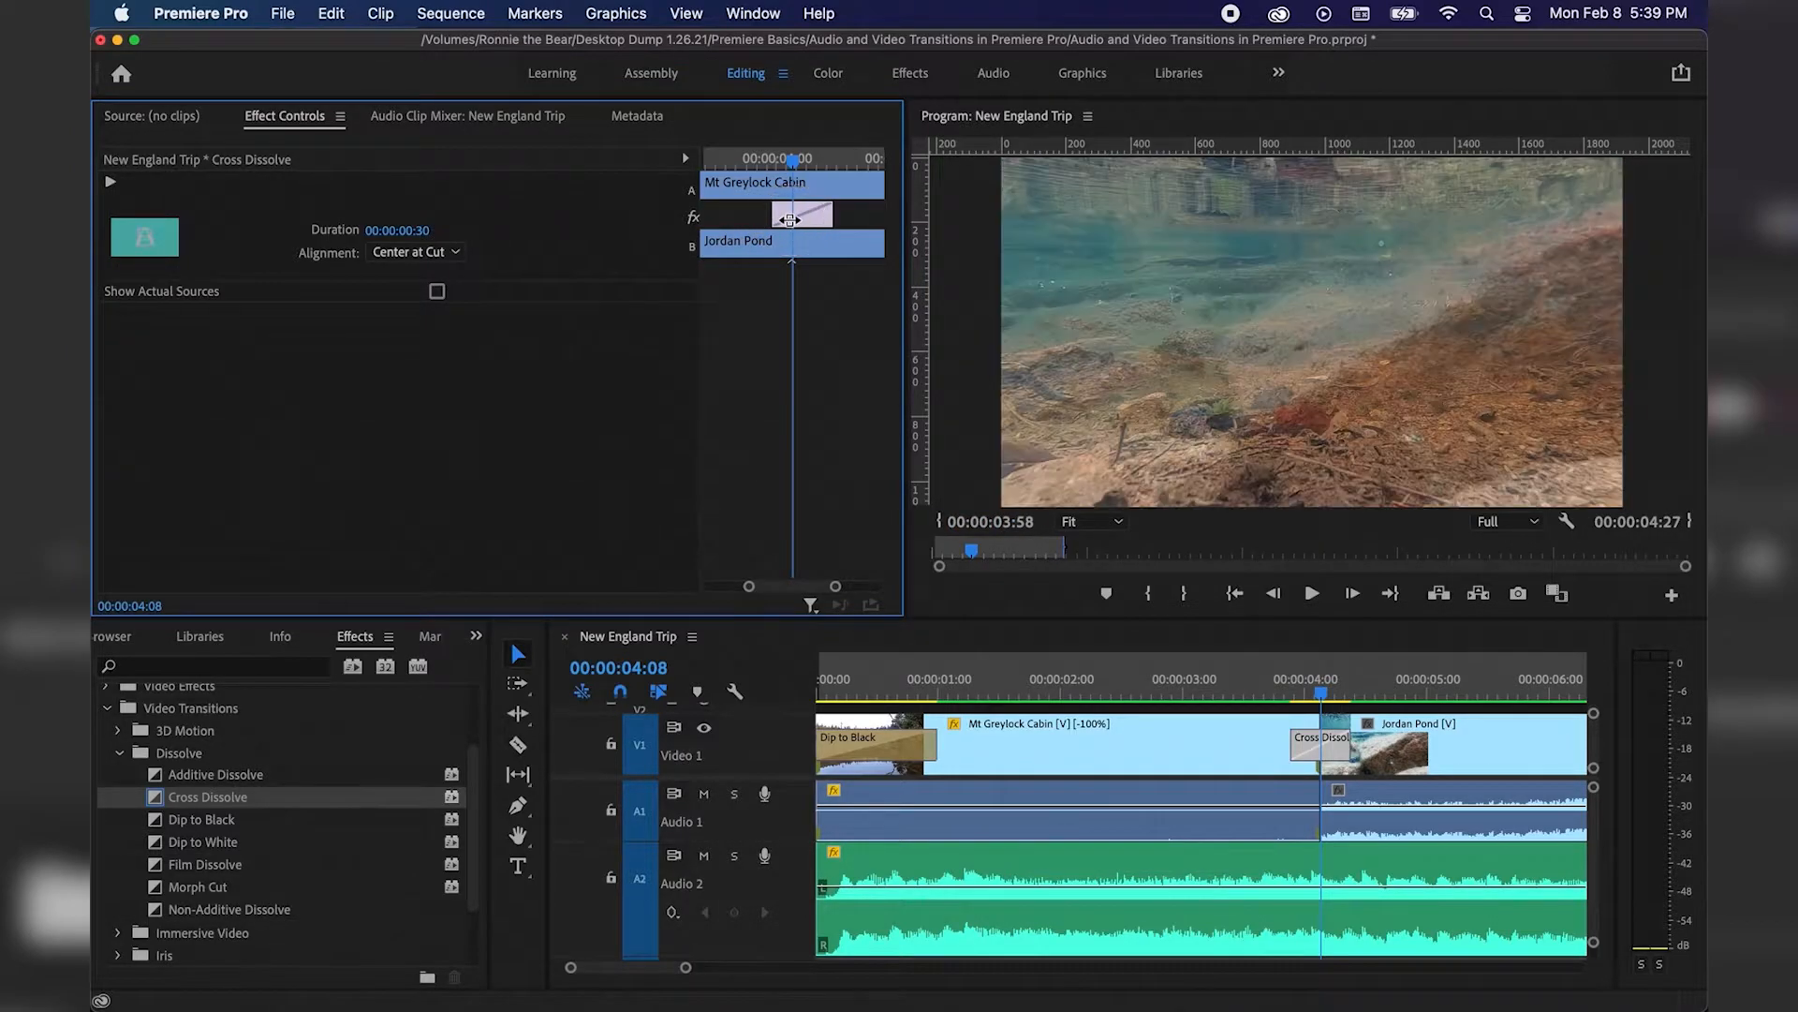
pyautogui.click(406, 256)
pyautogui.click(439, 297)
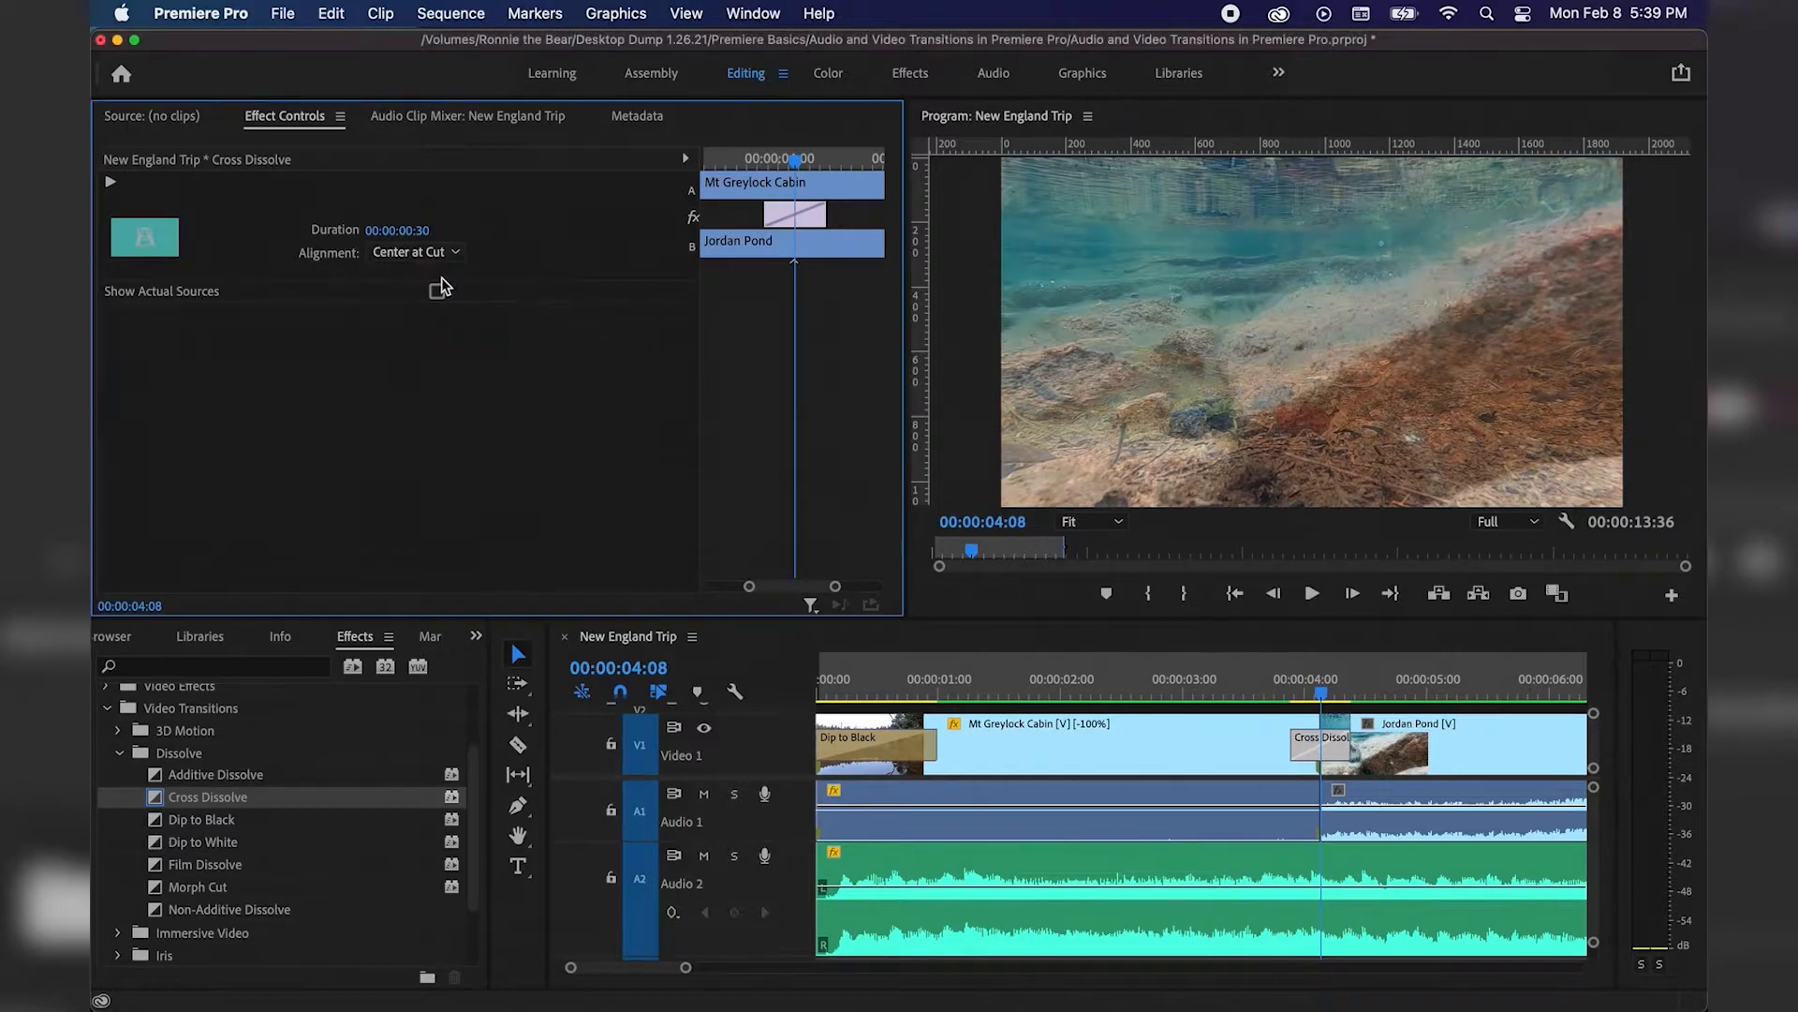
pyautogui.click(448, 251)
pyautogui.click(447, 274)
pyautogui.click(440, 253)
pyautogui.click(425, 274)
# Preview the Cross Dissolve by playing from about 00:00:03:35 toward the start of Mt Greylock Peak
pyautogui.click(1256, 682)
pyautogui.moveTo(1257, 681); pyautogui.dragTo(1253, 684)
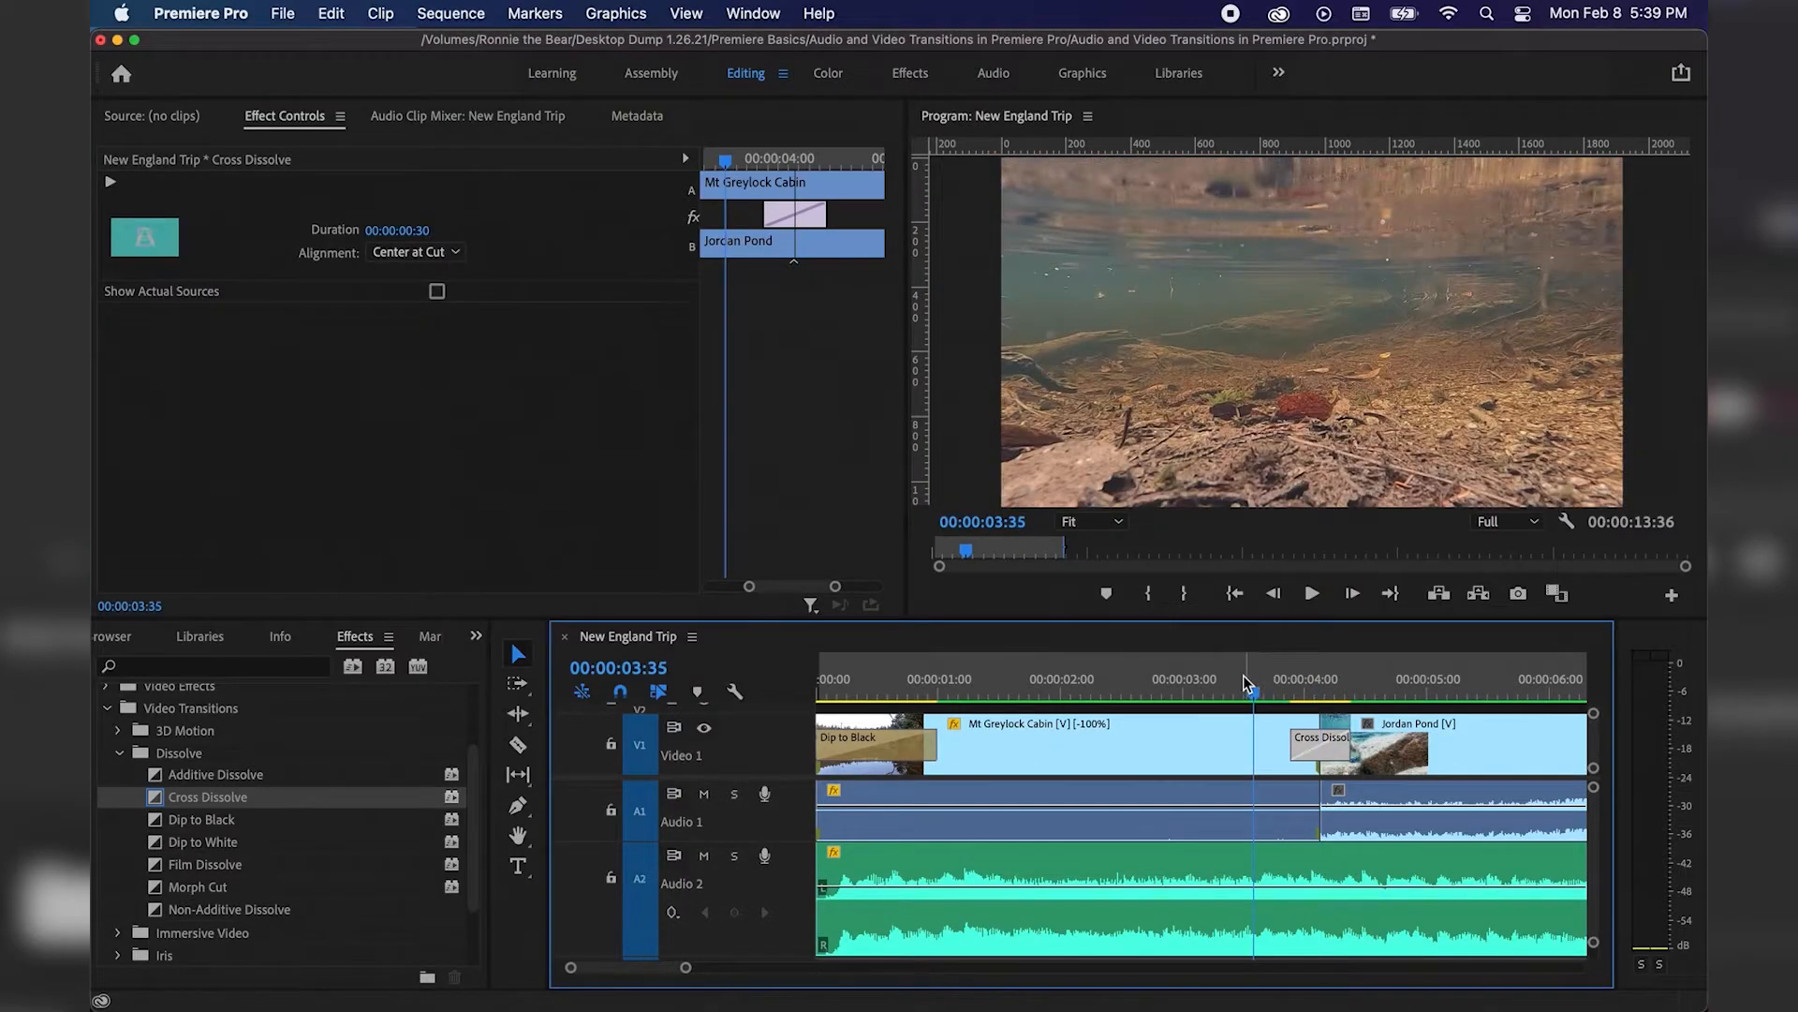
pyautogui.press('space')
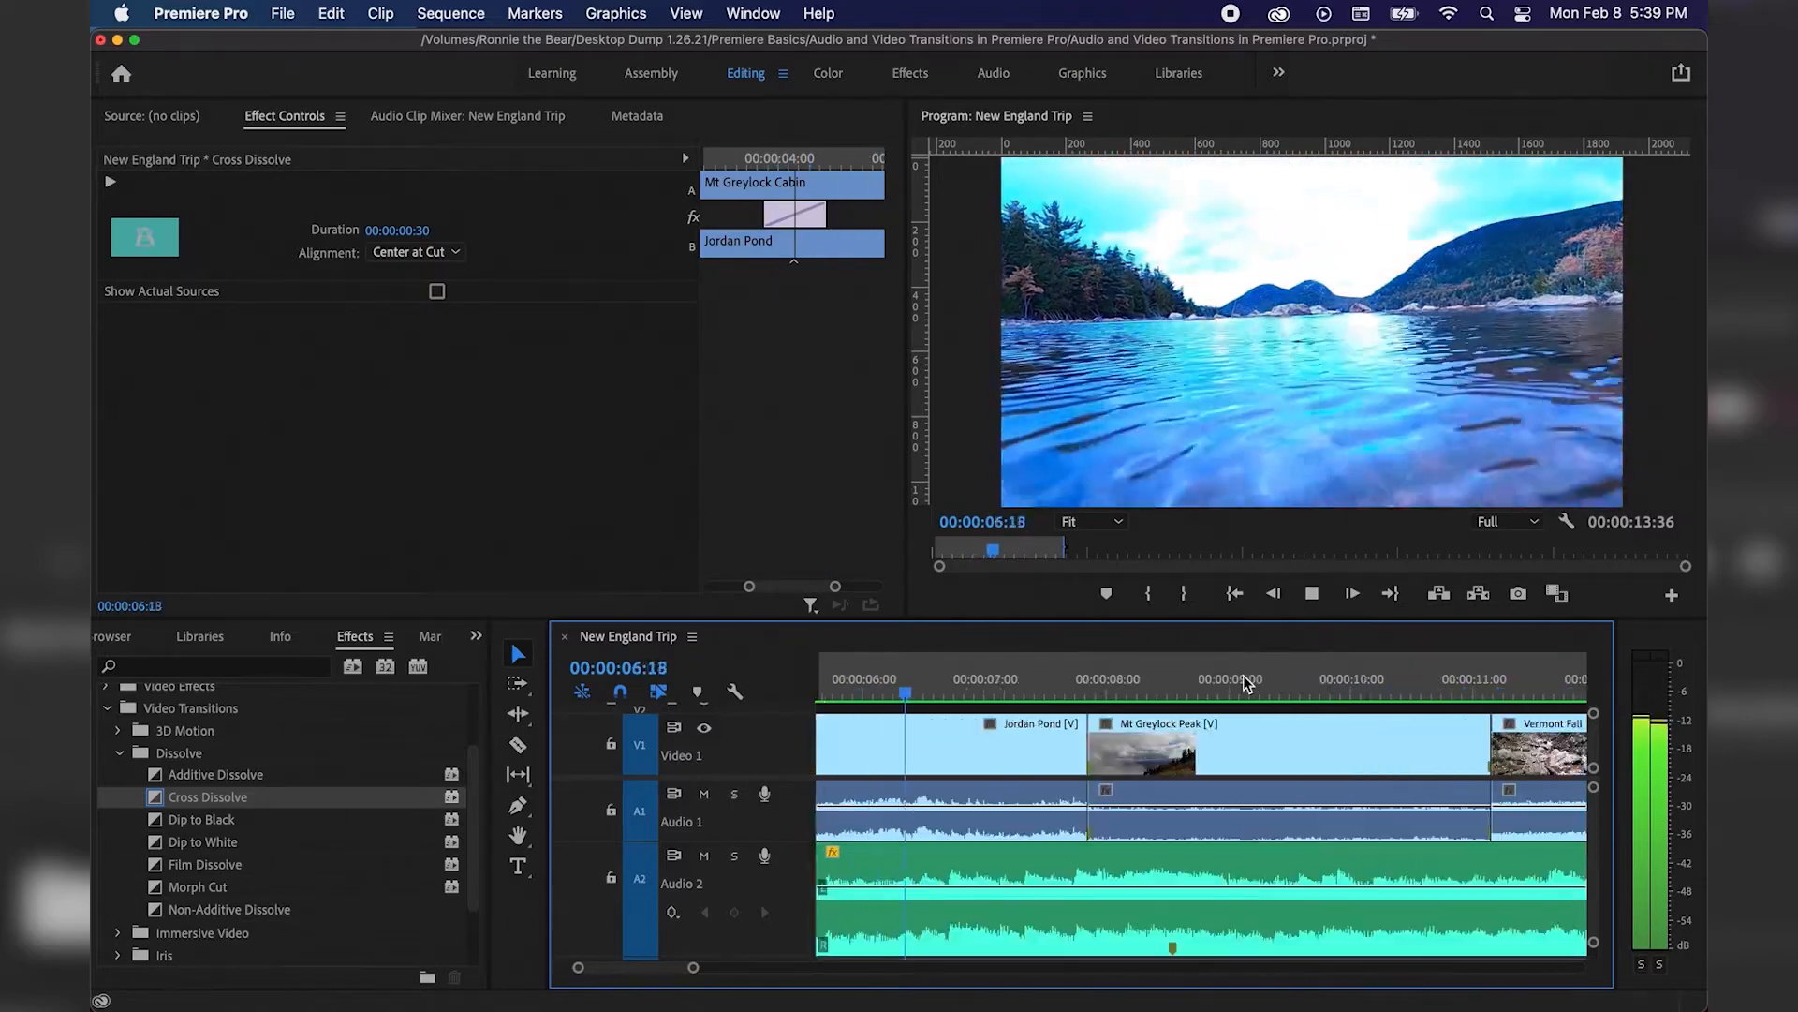
pyautogui.press('space')
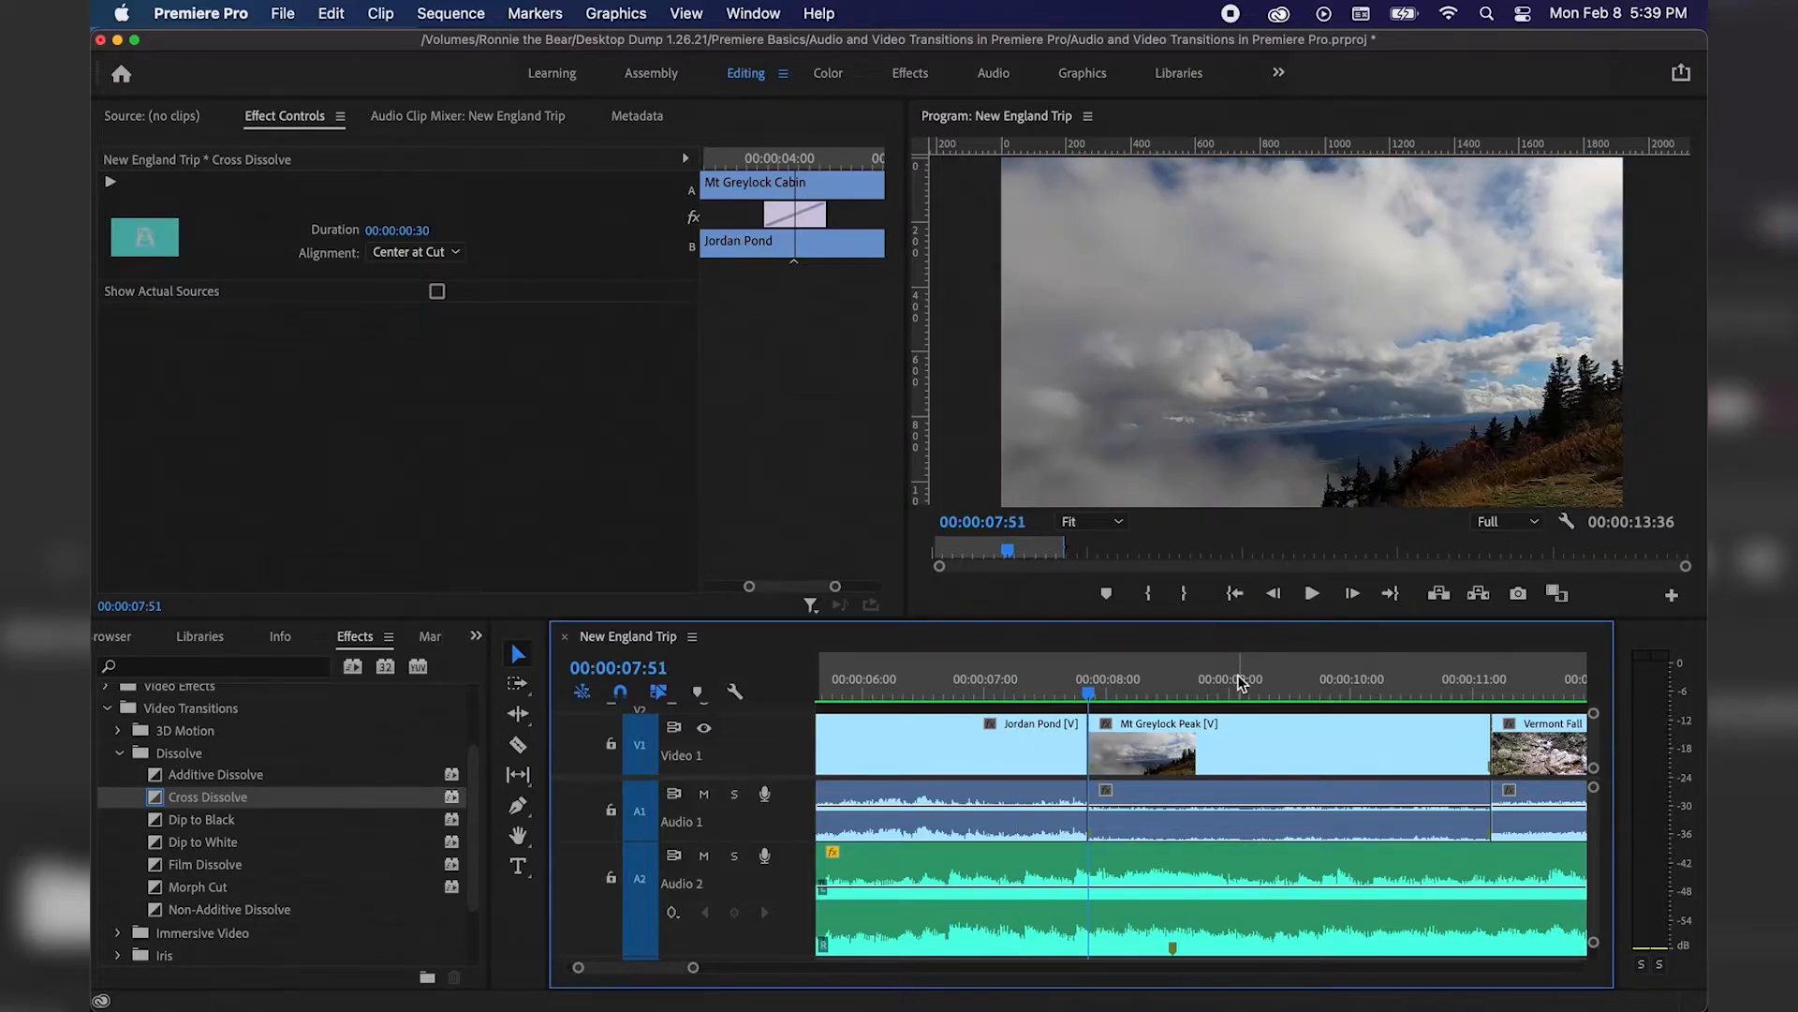
# Apply an Additive Dissolve at the cut between Jordan Pond and Mt Greylock Peak and preview it
pyautogui.click(184, 777)
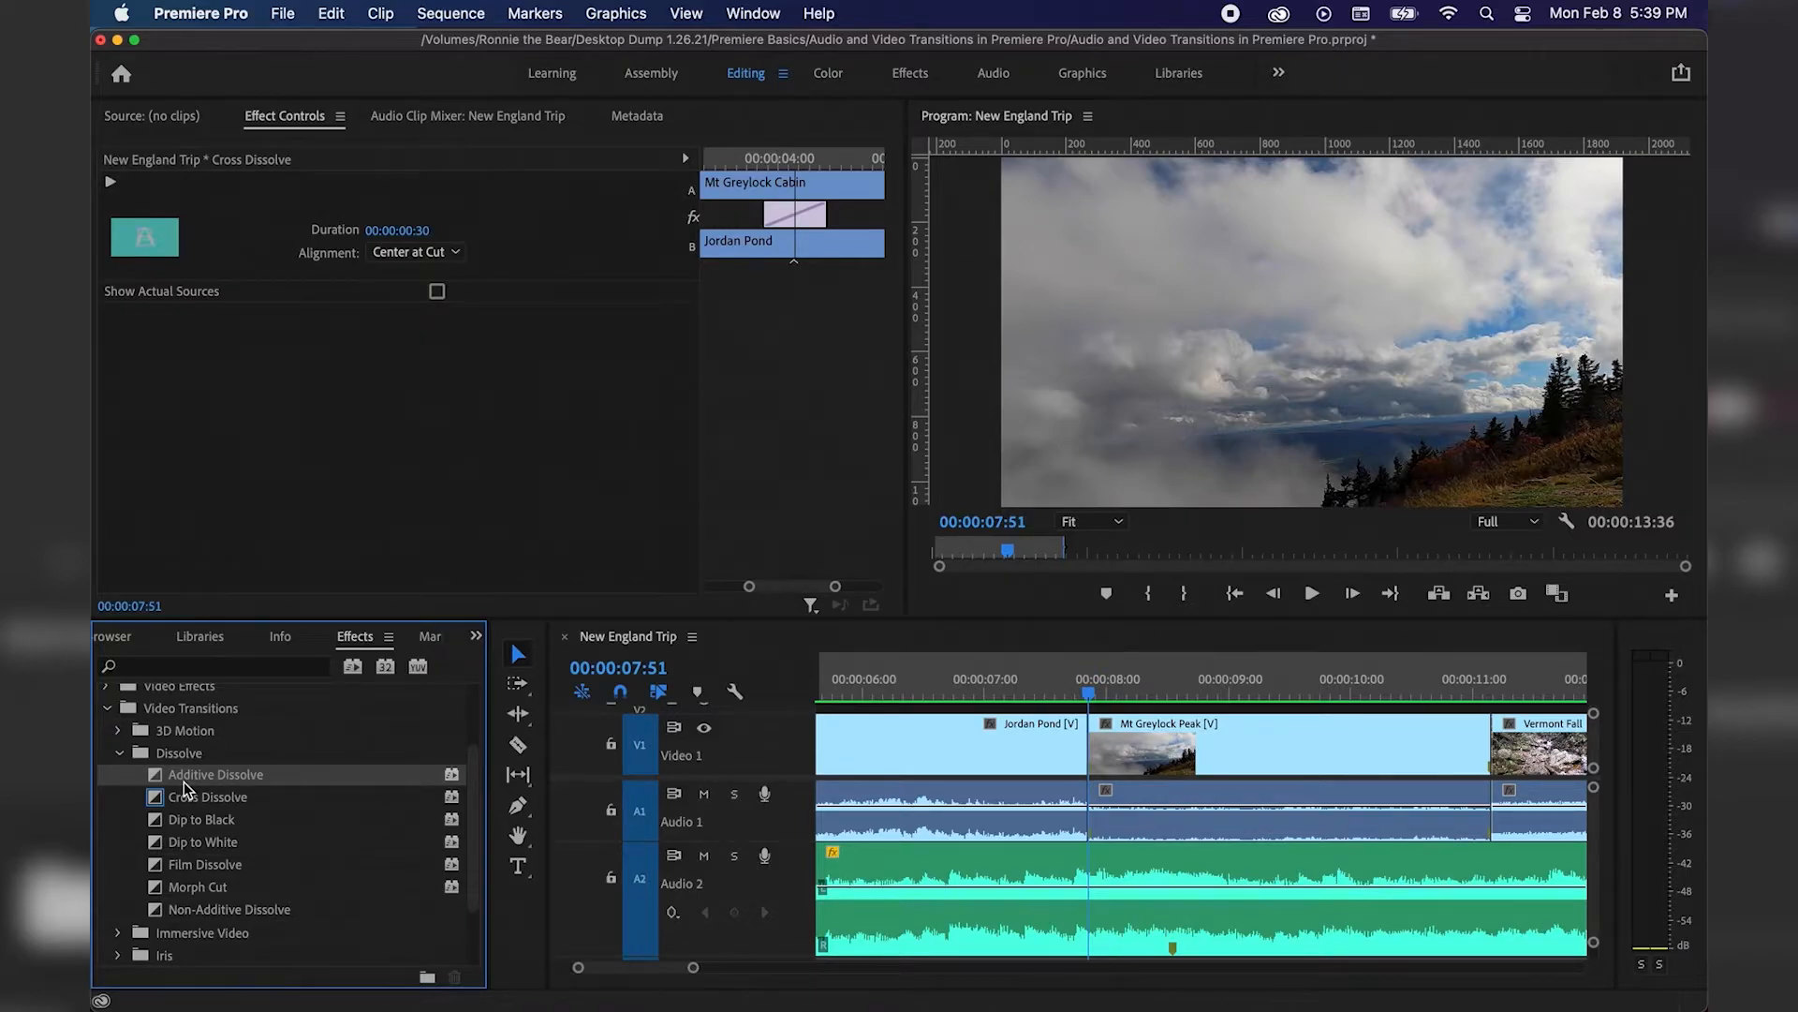
pyautogui.moveTo(183, 787); pyautogui.dragTo(1091, 740)
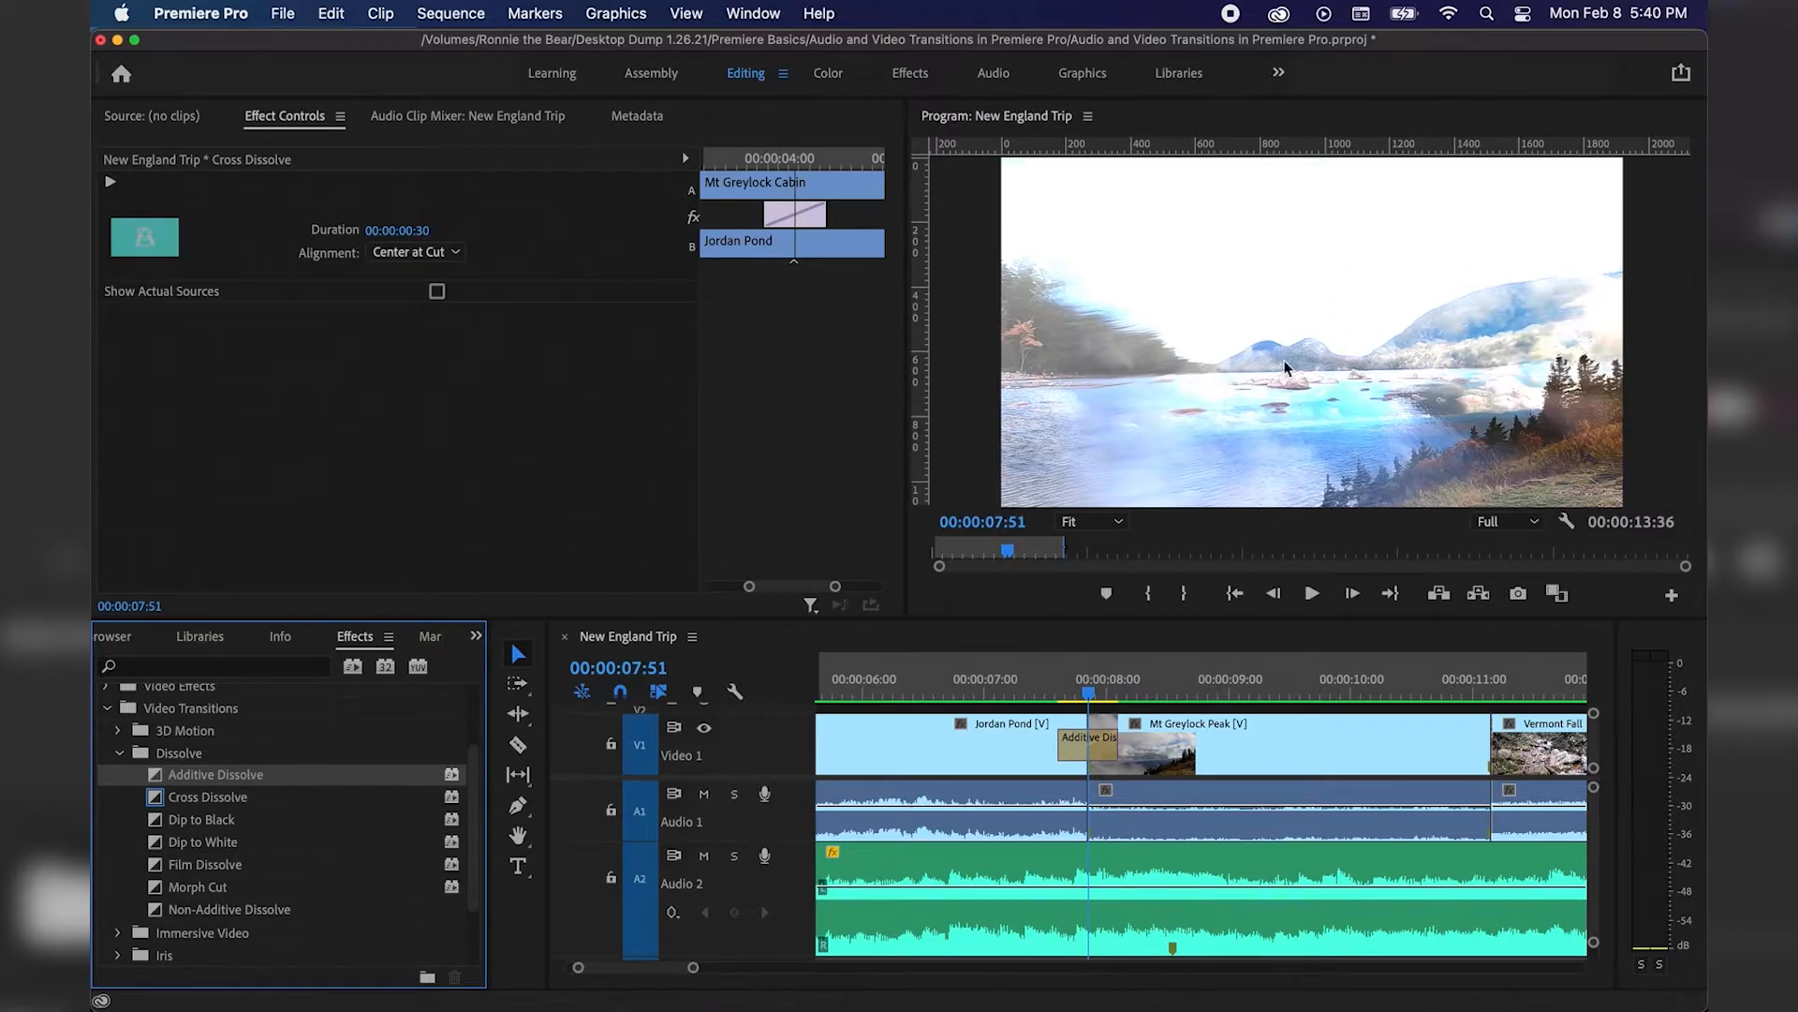
pyautogui.click(918, 684)
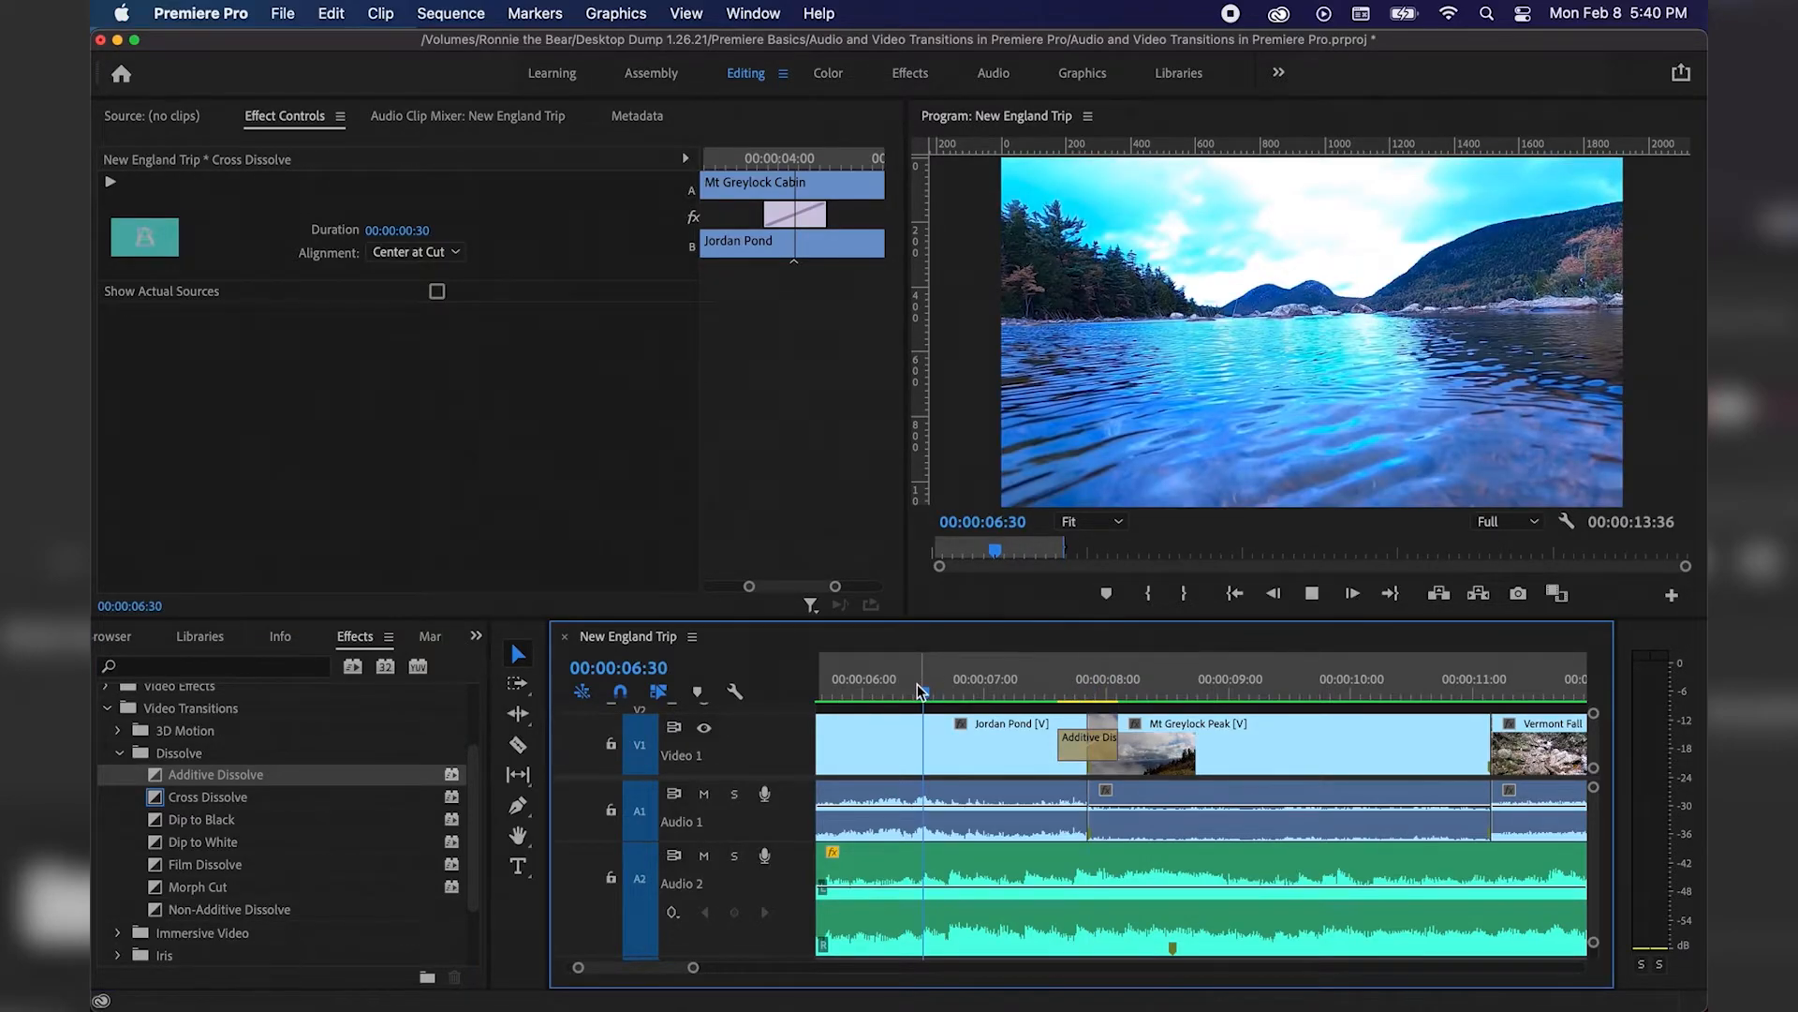
pyautogui.press('space')
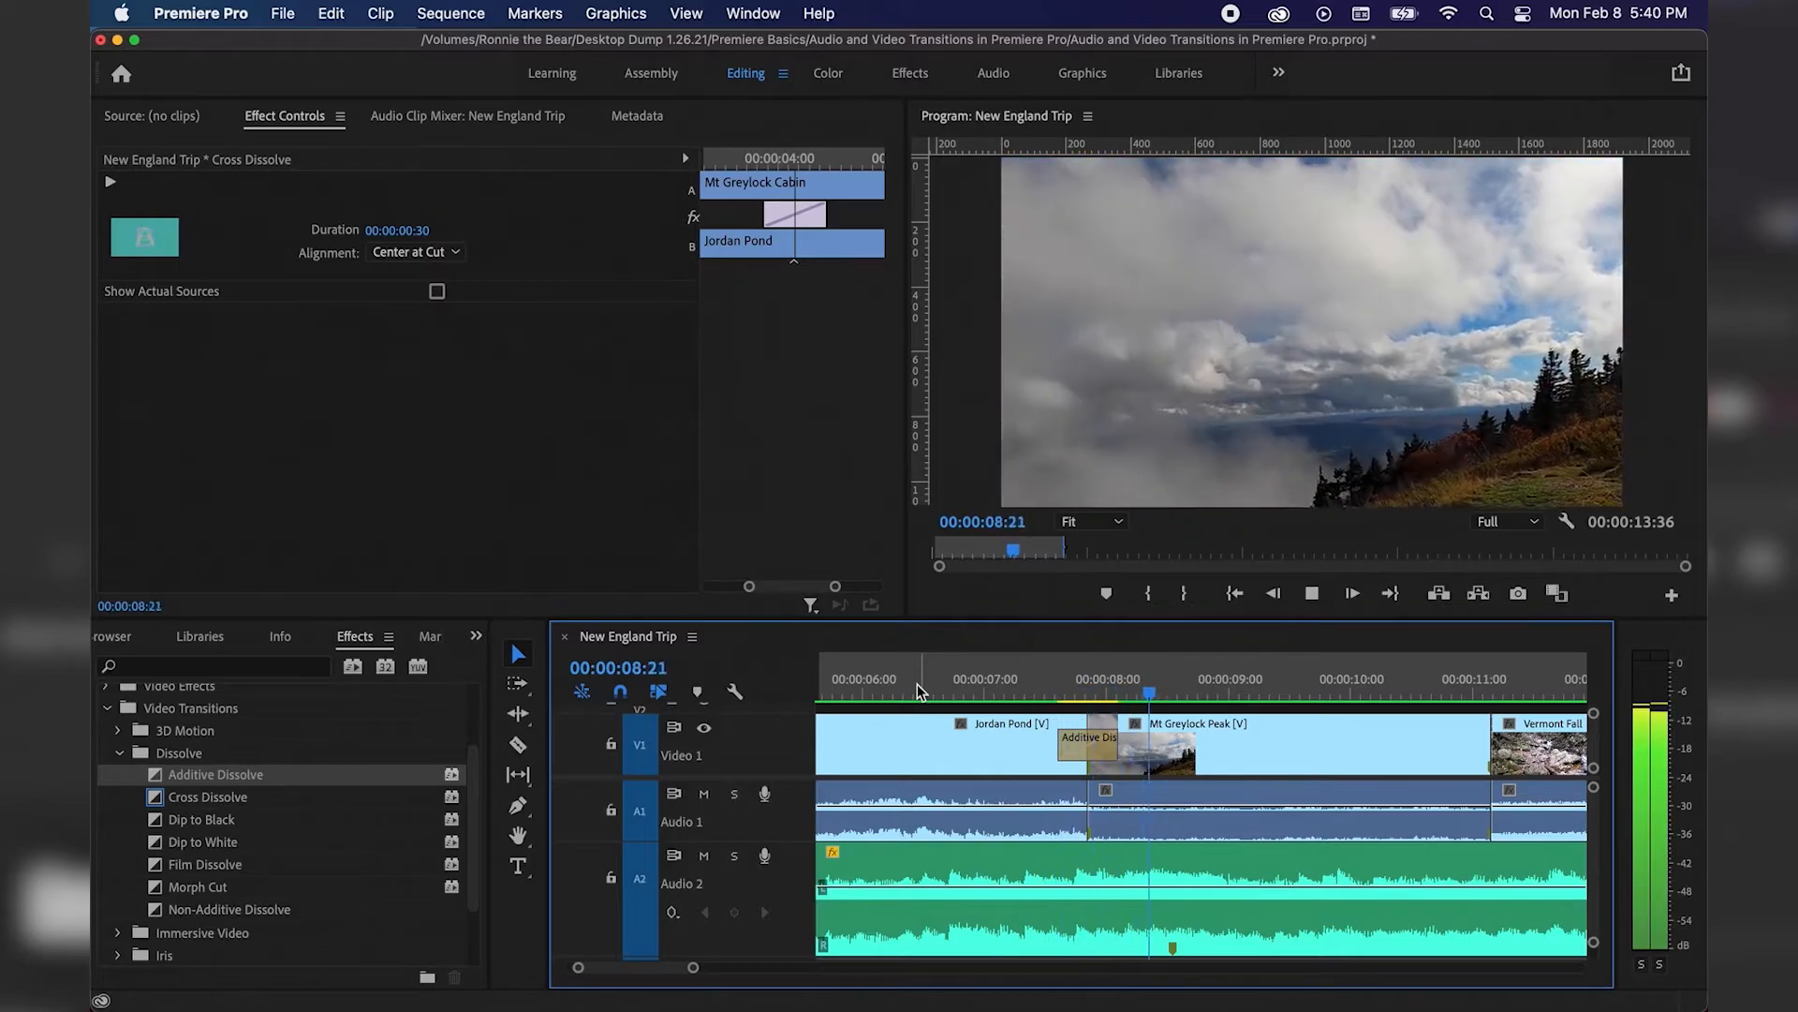
pyautogui.press('space')
# Lengthen the Additive Dissolve on the timeline to a duration of 44 frames
pyautogui.click(1089, 741)
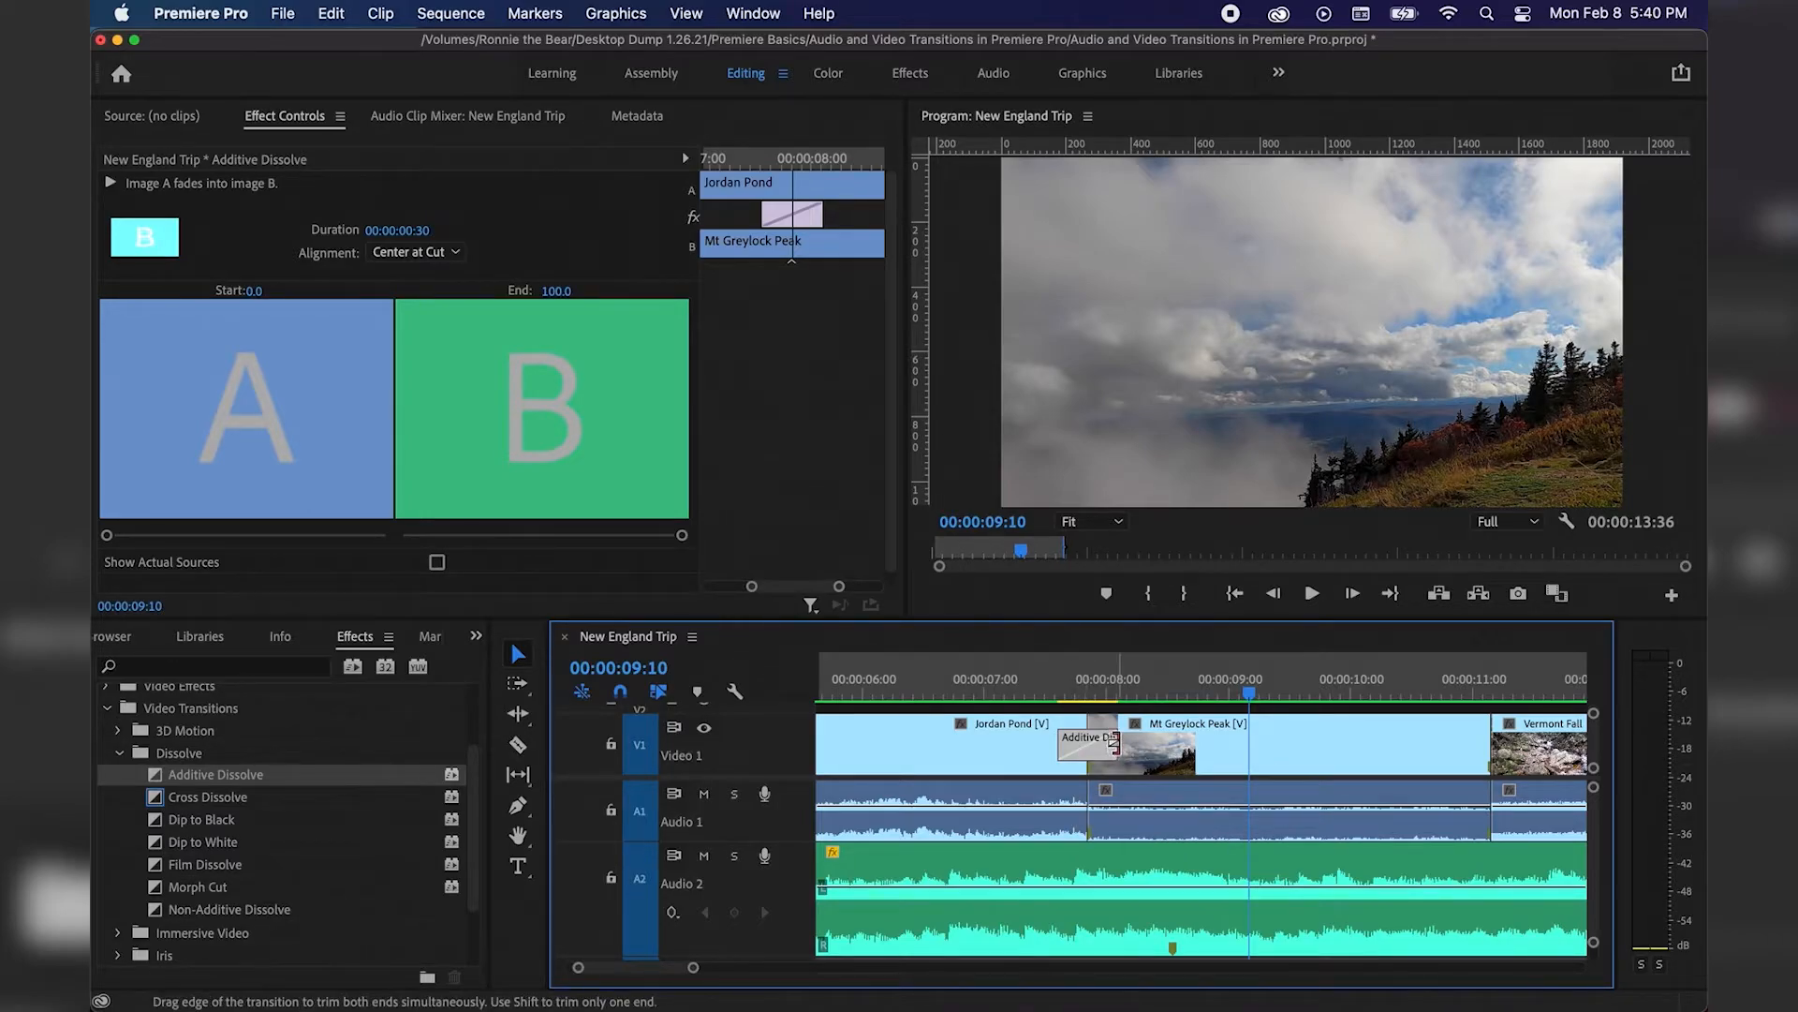
pyautogui.moveTo(1065, 738); pyautogui.dragTo(1049, 737)
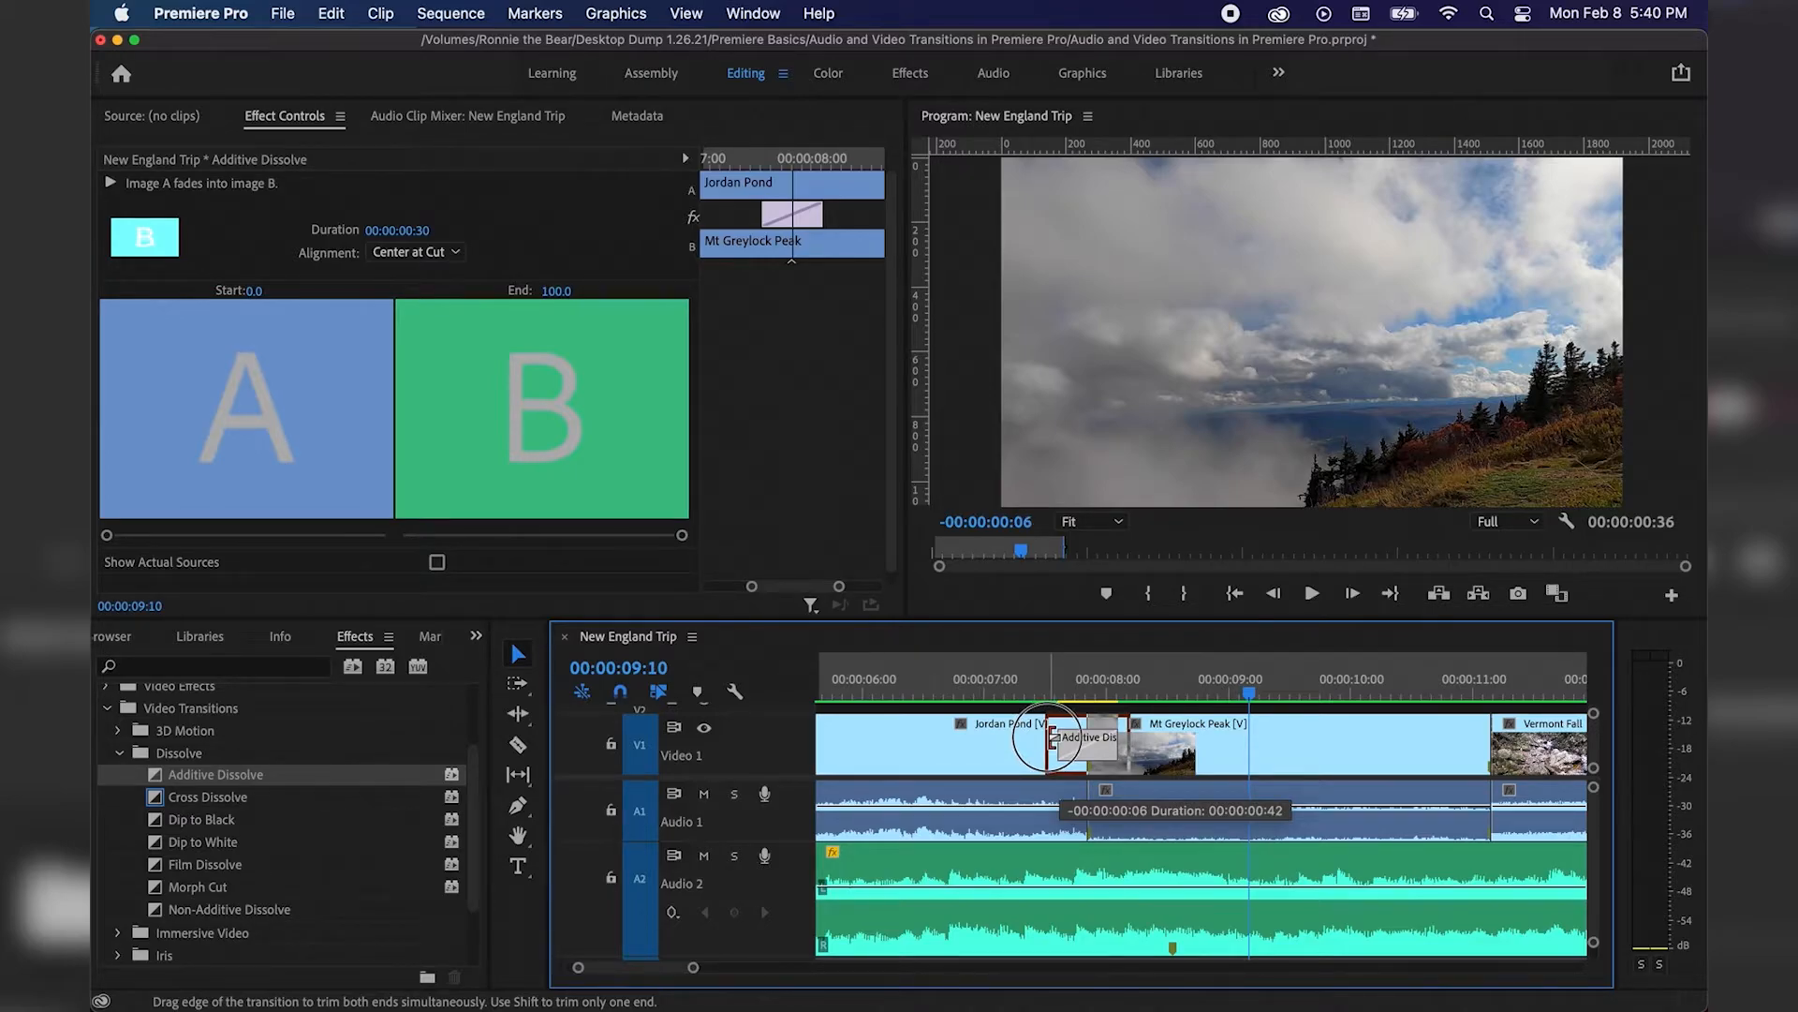
pyautogui.moveTo(1046, 738); pyautogui.dragTo(1043, 739)
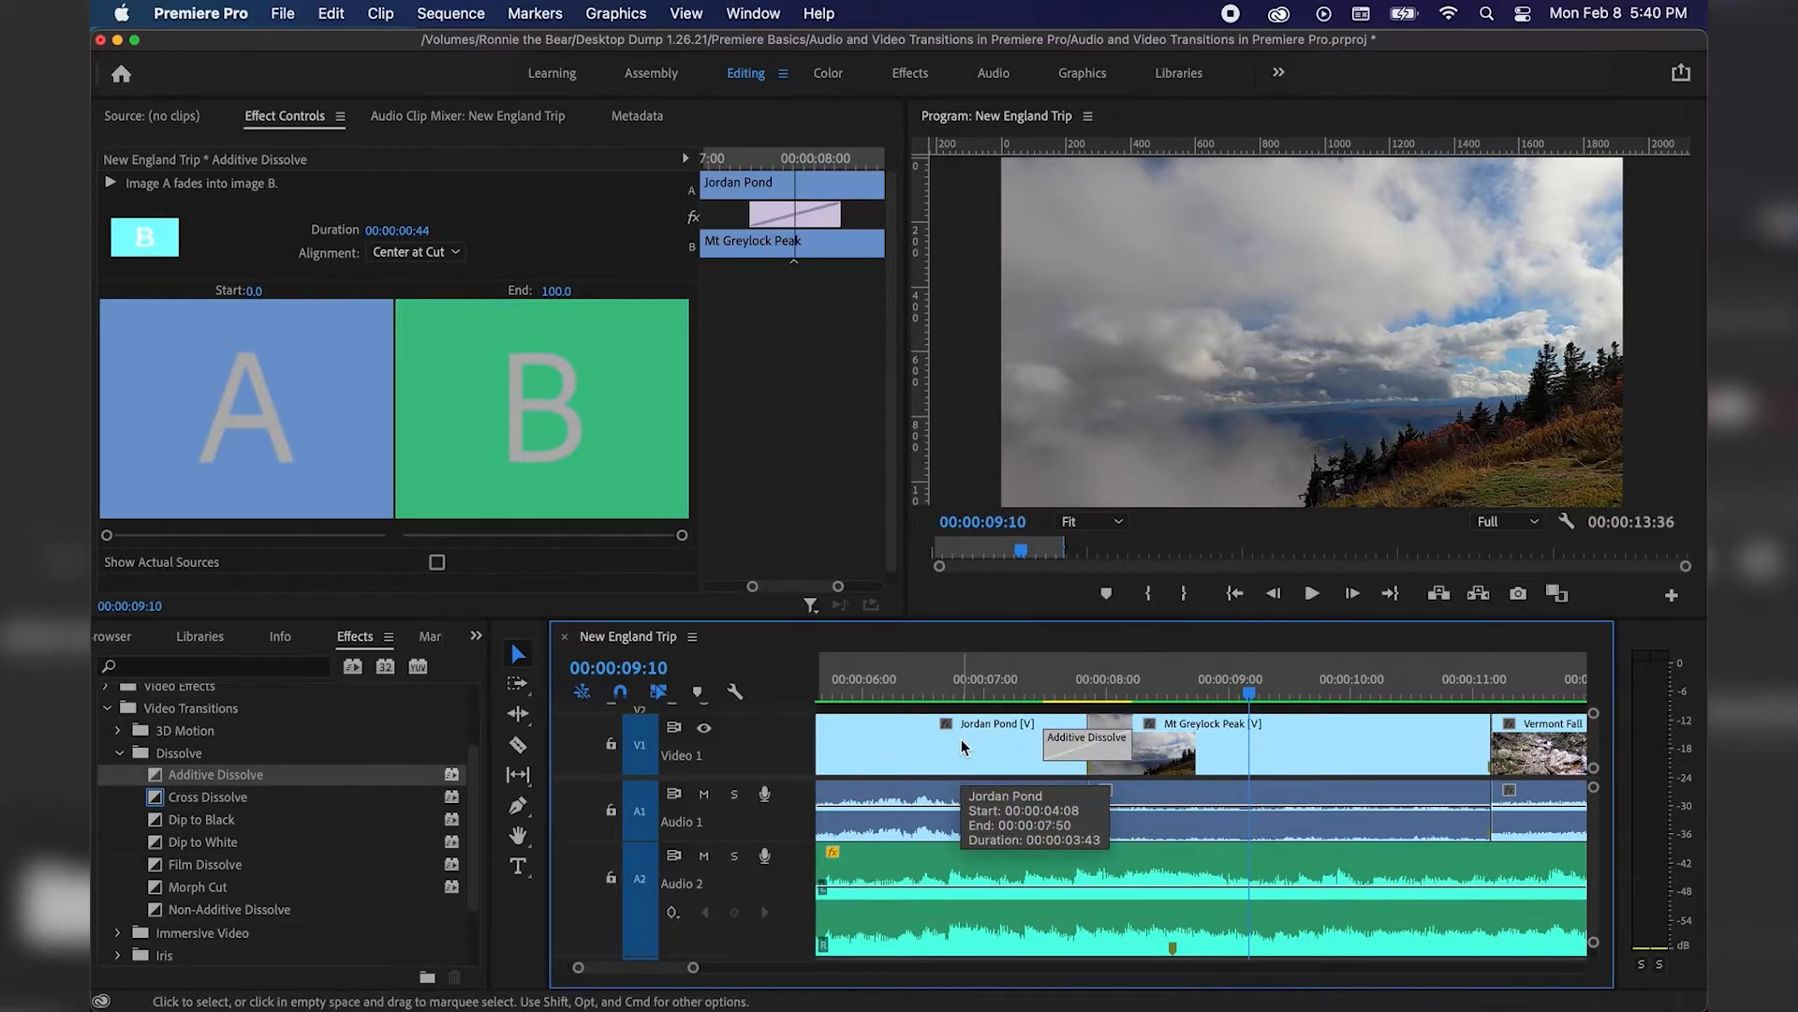
# Apply Dip to White at the cut between Mt Greylock Peak and Vermont Falls and select the transition
pyautogui.press('Down')
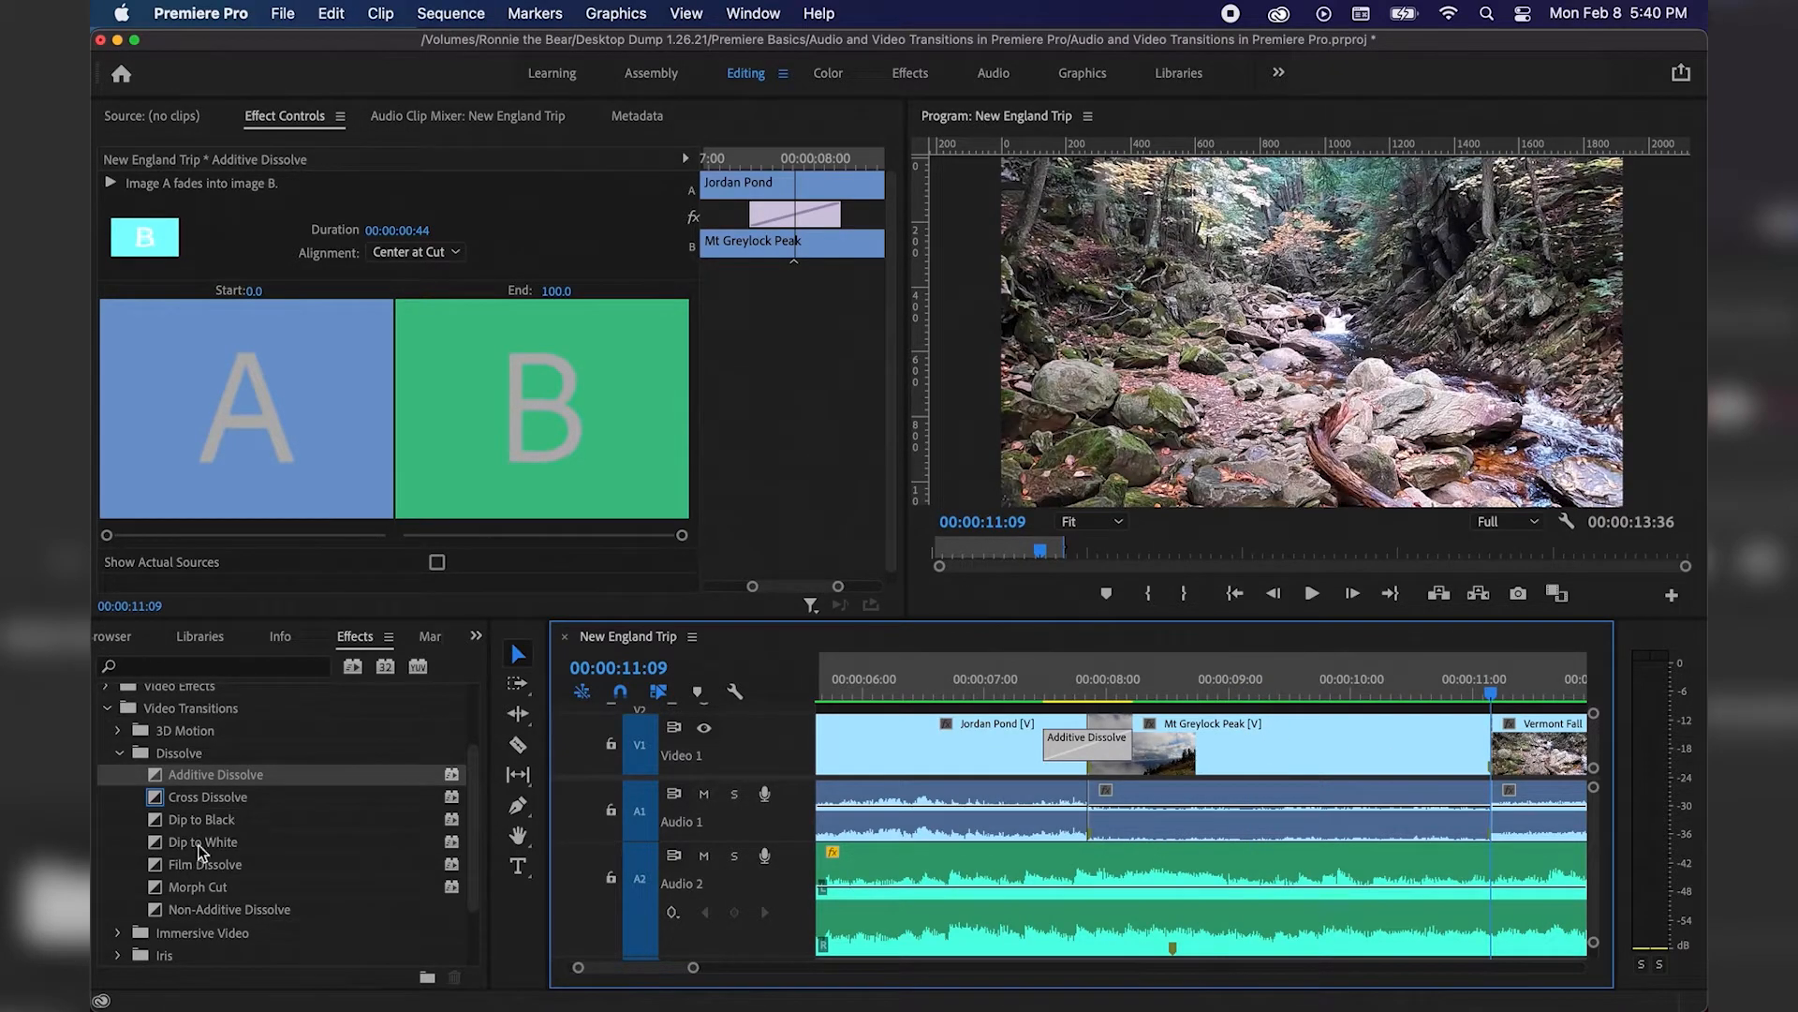
pyautogui.click(173, 848)
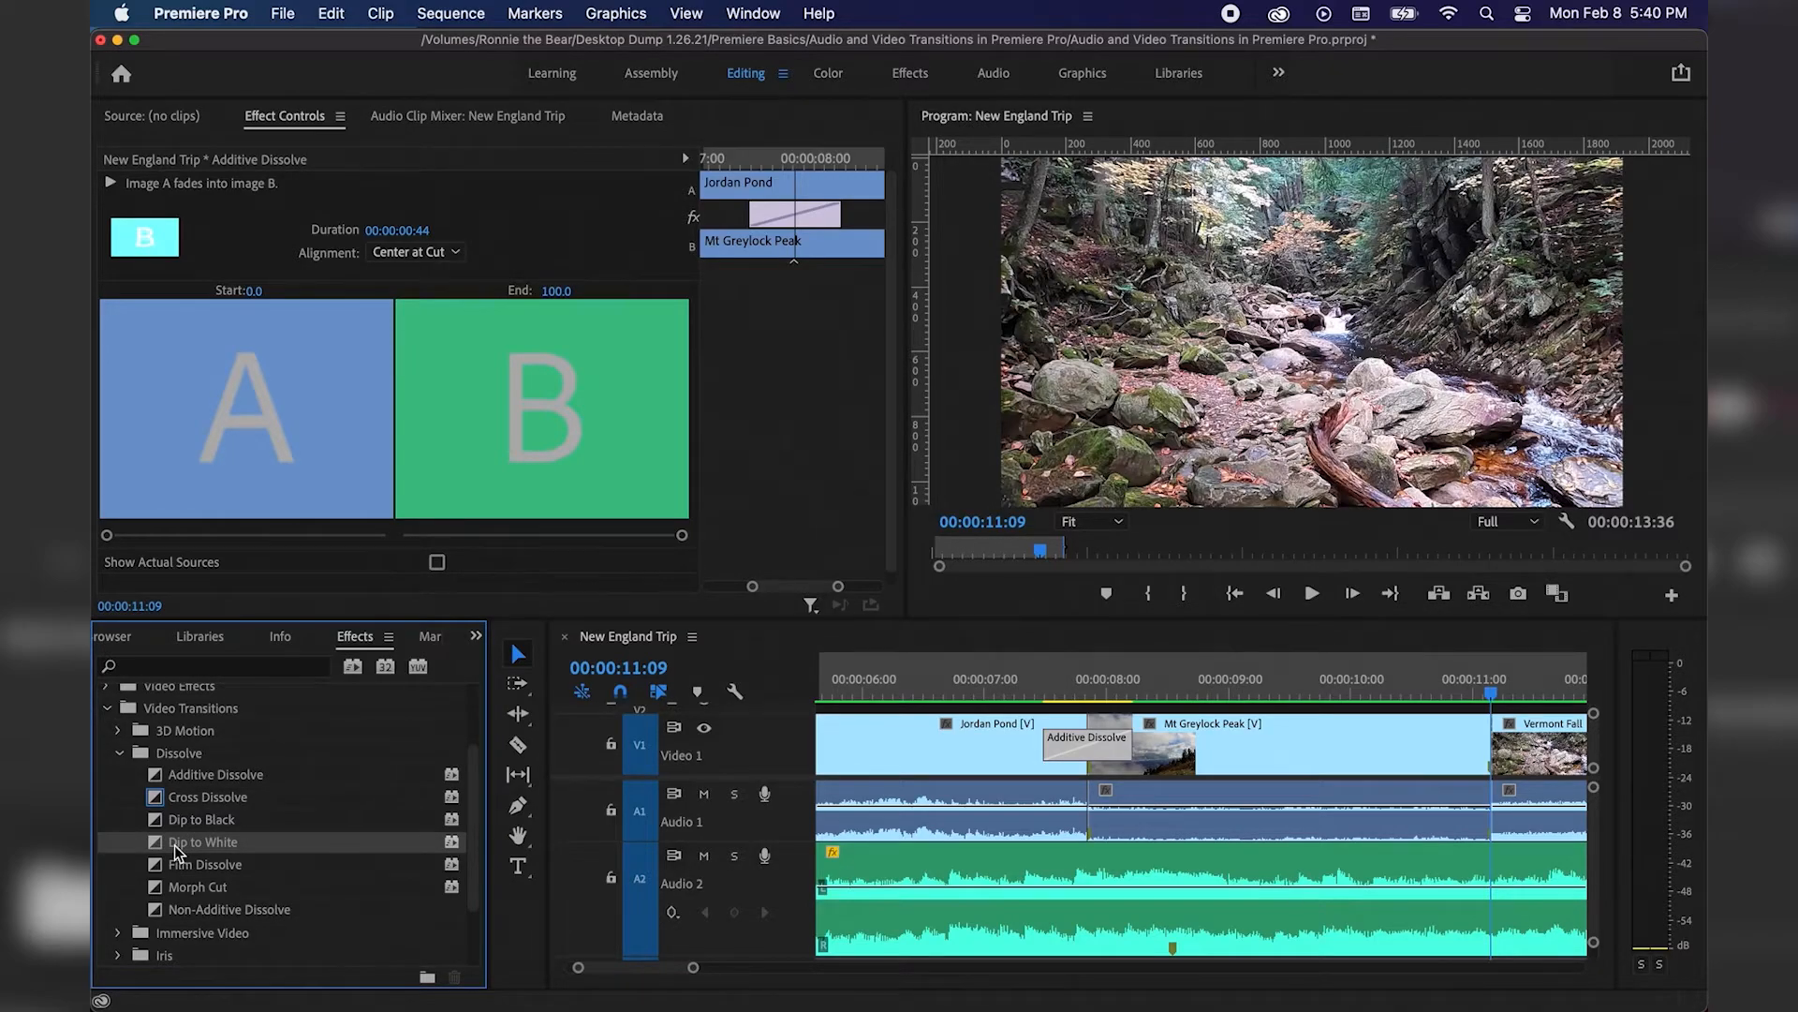
pyautogui.moveTo(174, 845); pyautogui.dragTo(1508, 757)
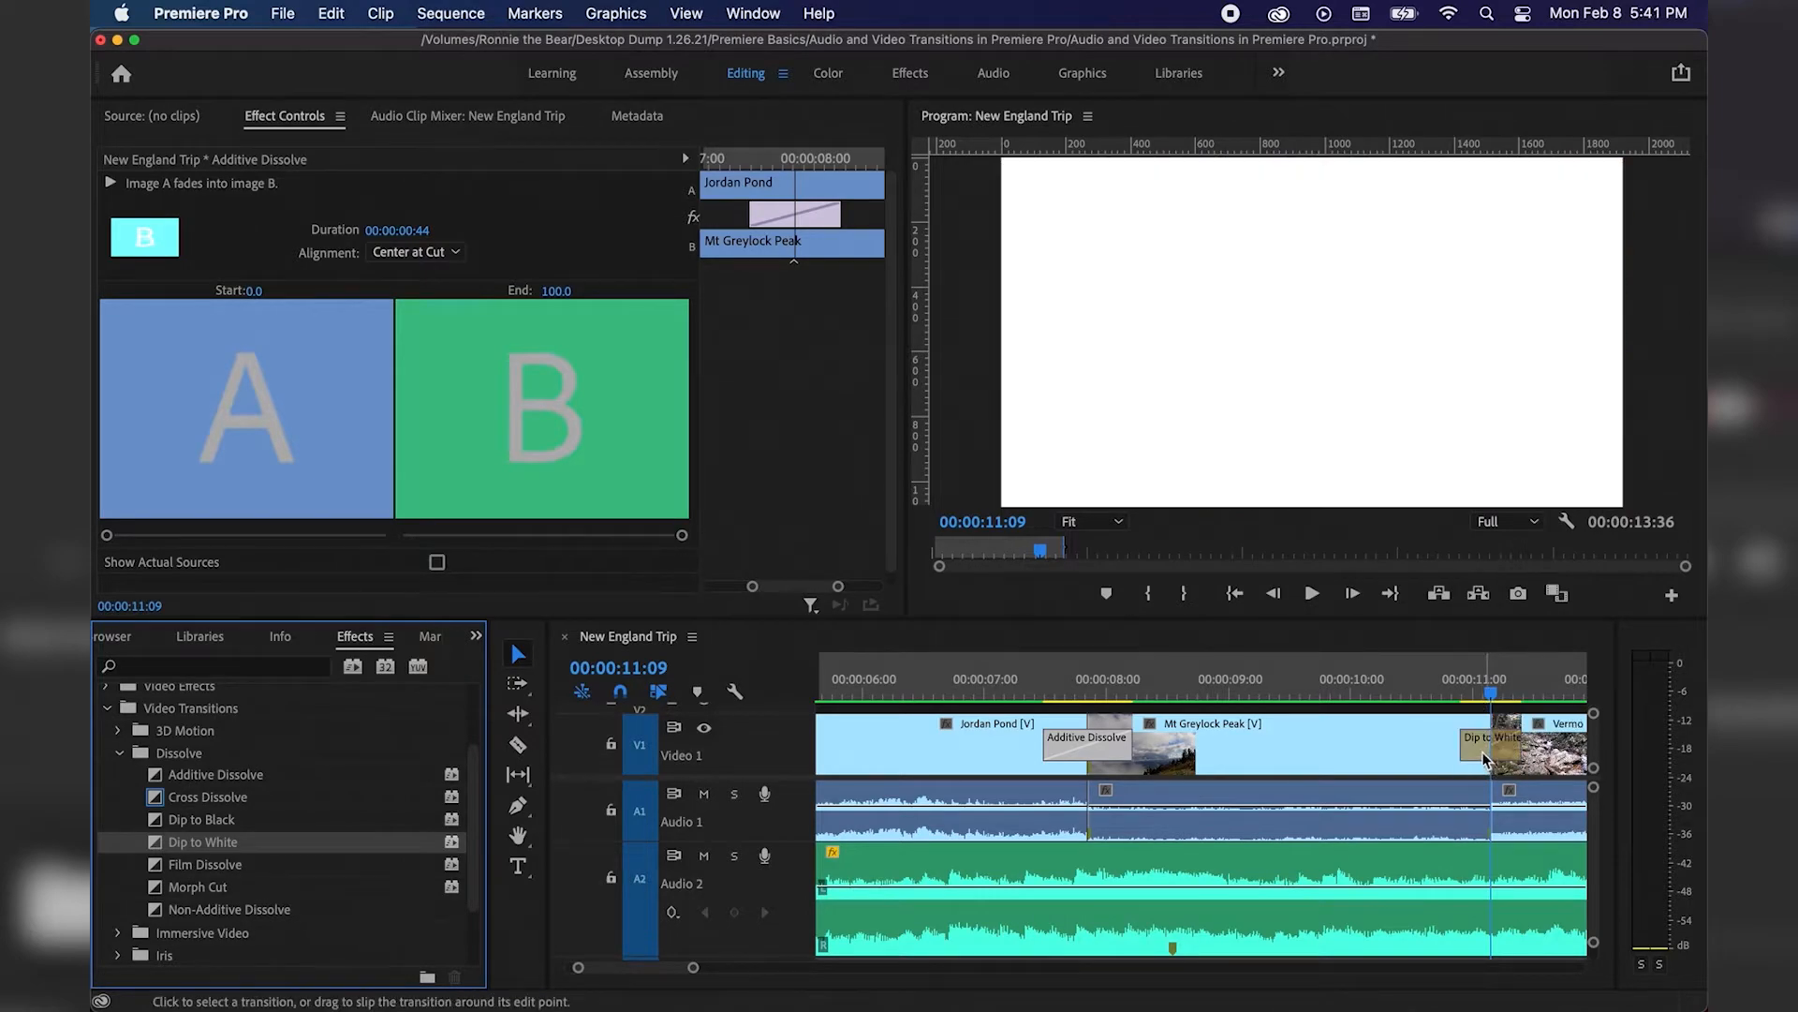
pyautogui.click(1484, 758)
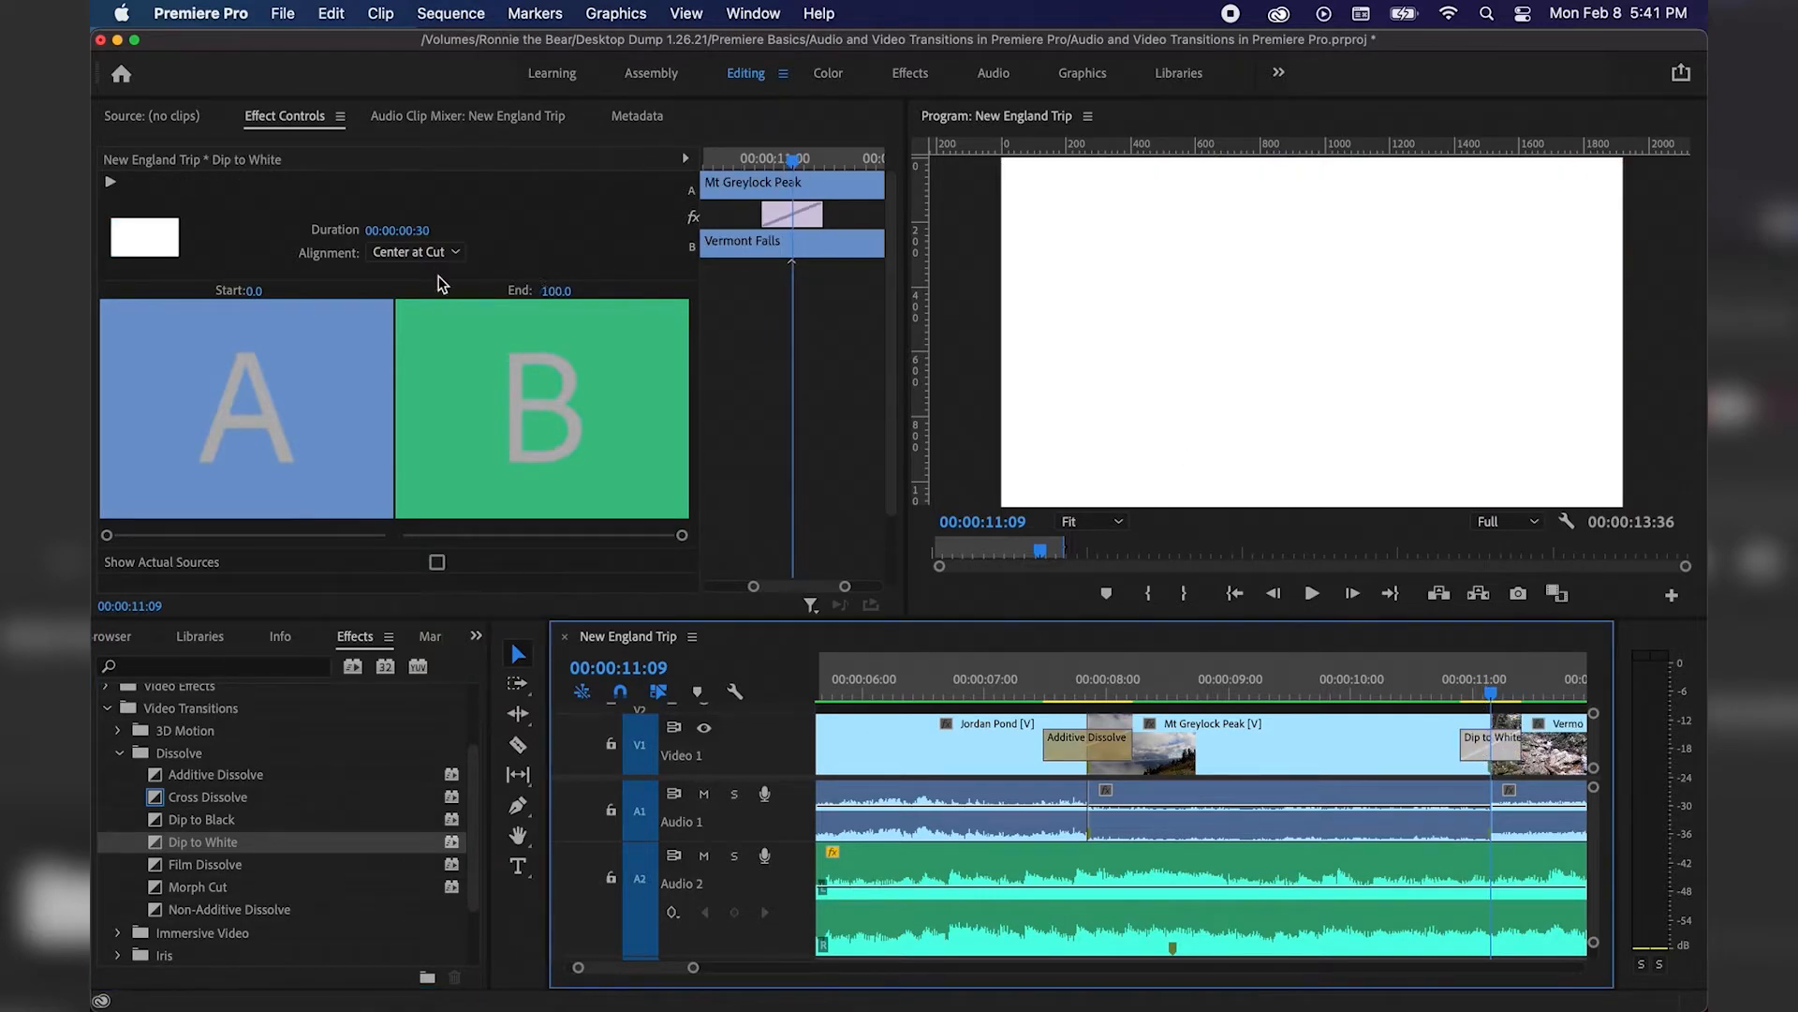
# Try shifting the Dip to White off the cut toward Vermont Falls in its transition settings, and undo the shift
pyautogui.click(414, 253)
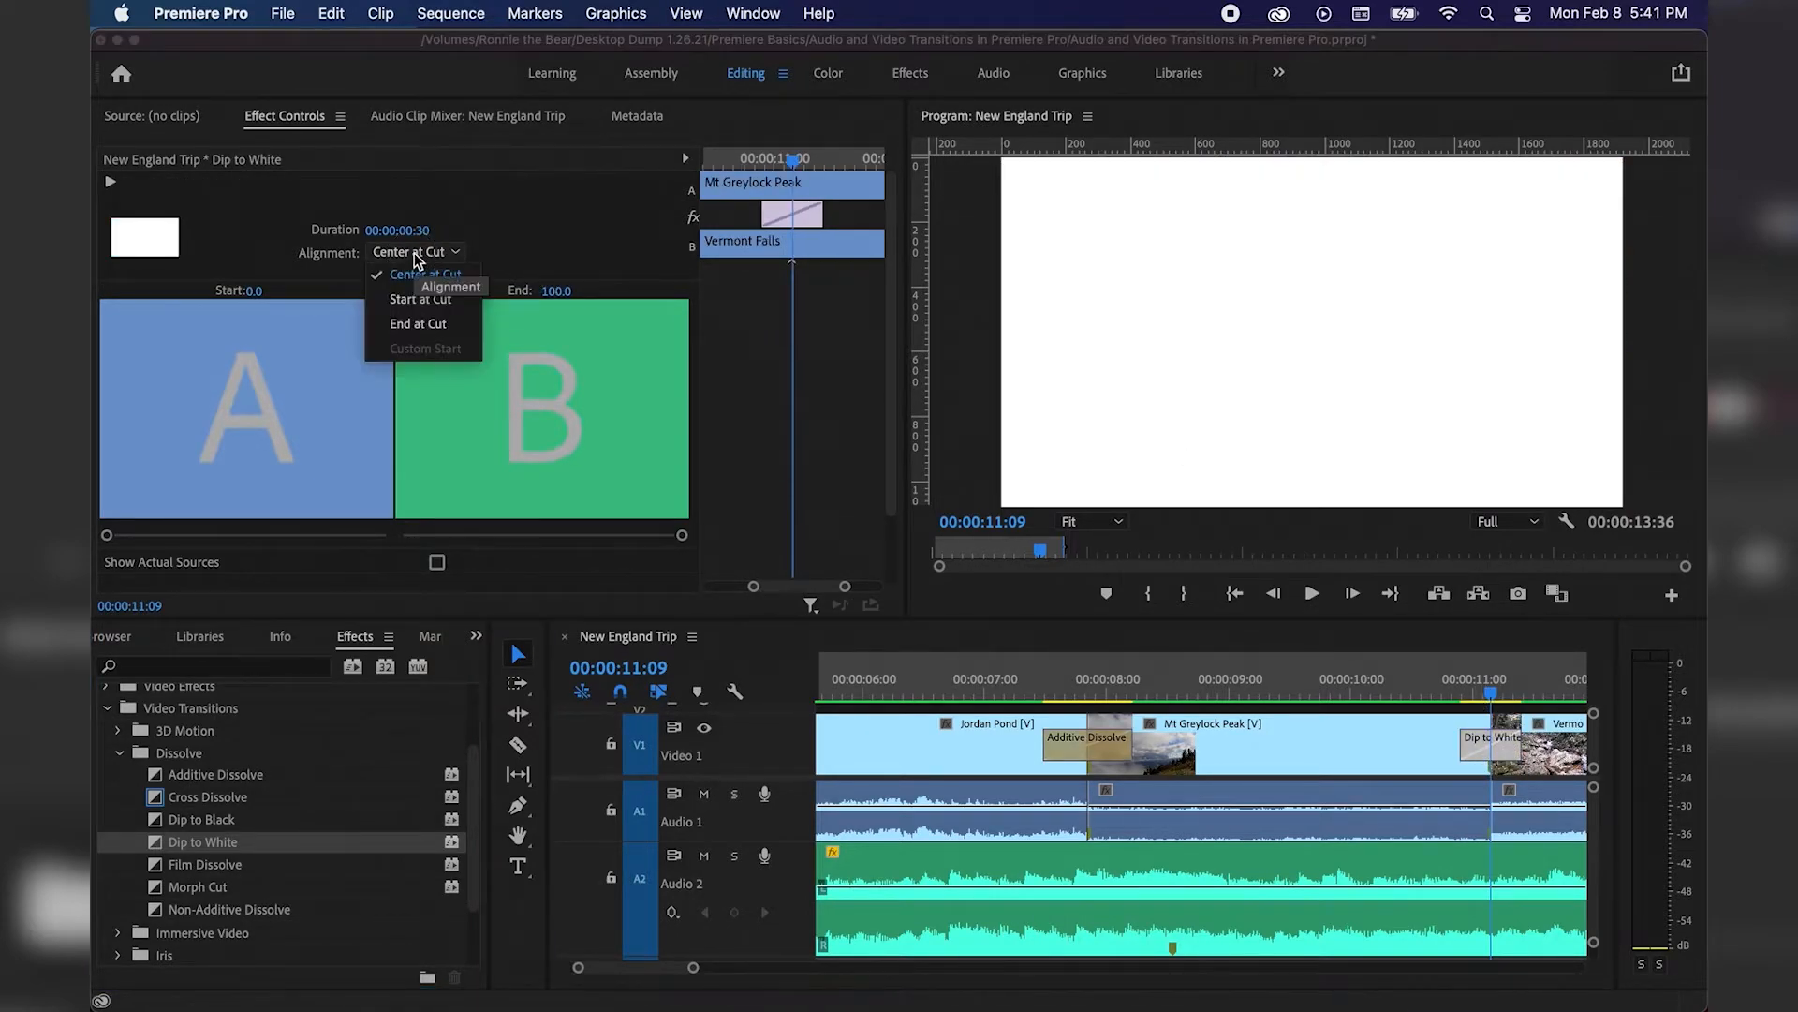
pyautogui.click(459, 274)
pyautogui.moveTo(777, 218); pyautogui.dragTo(797, 222)
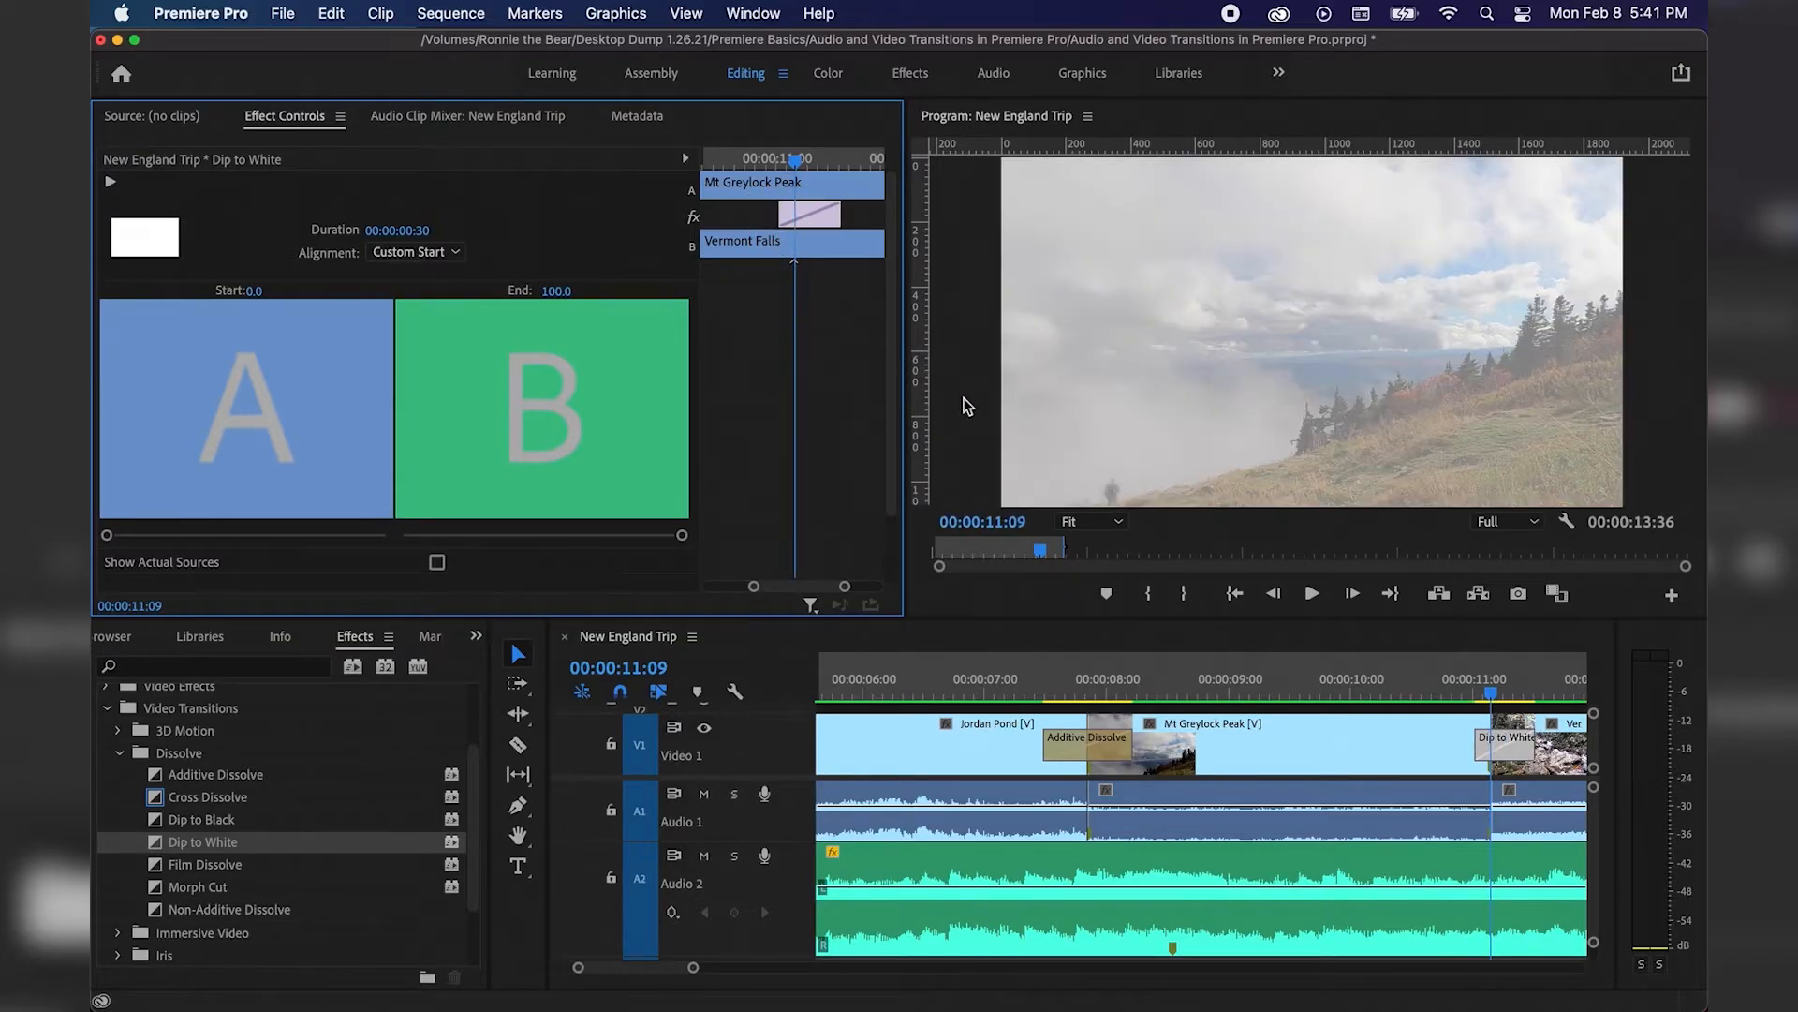
pyautogui.press('super+z')
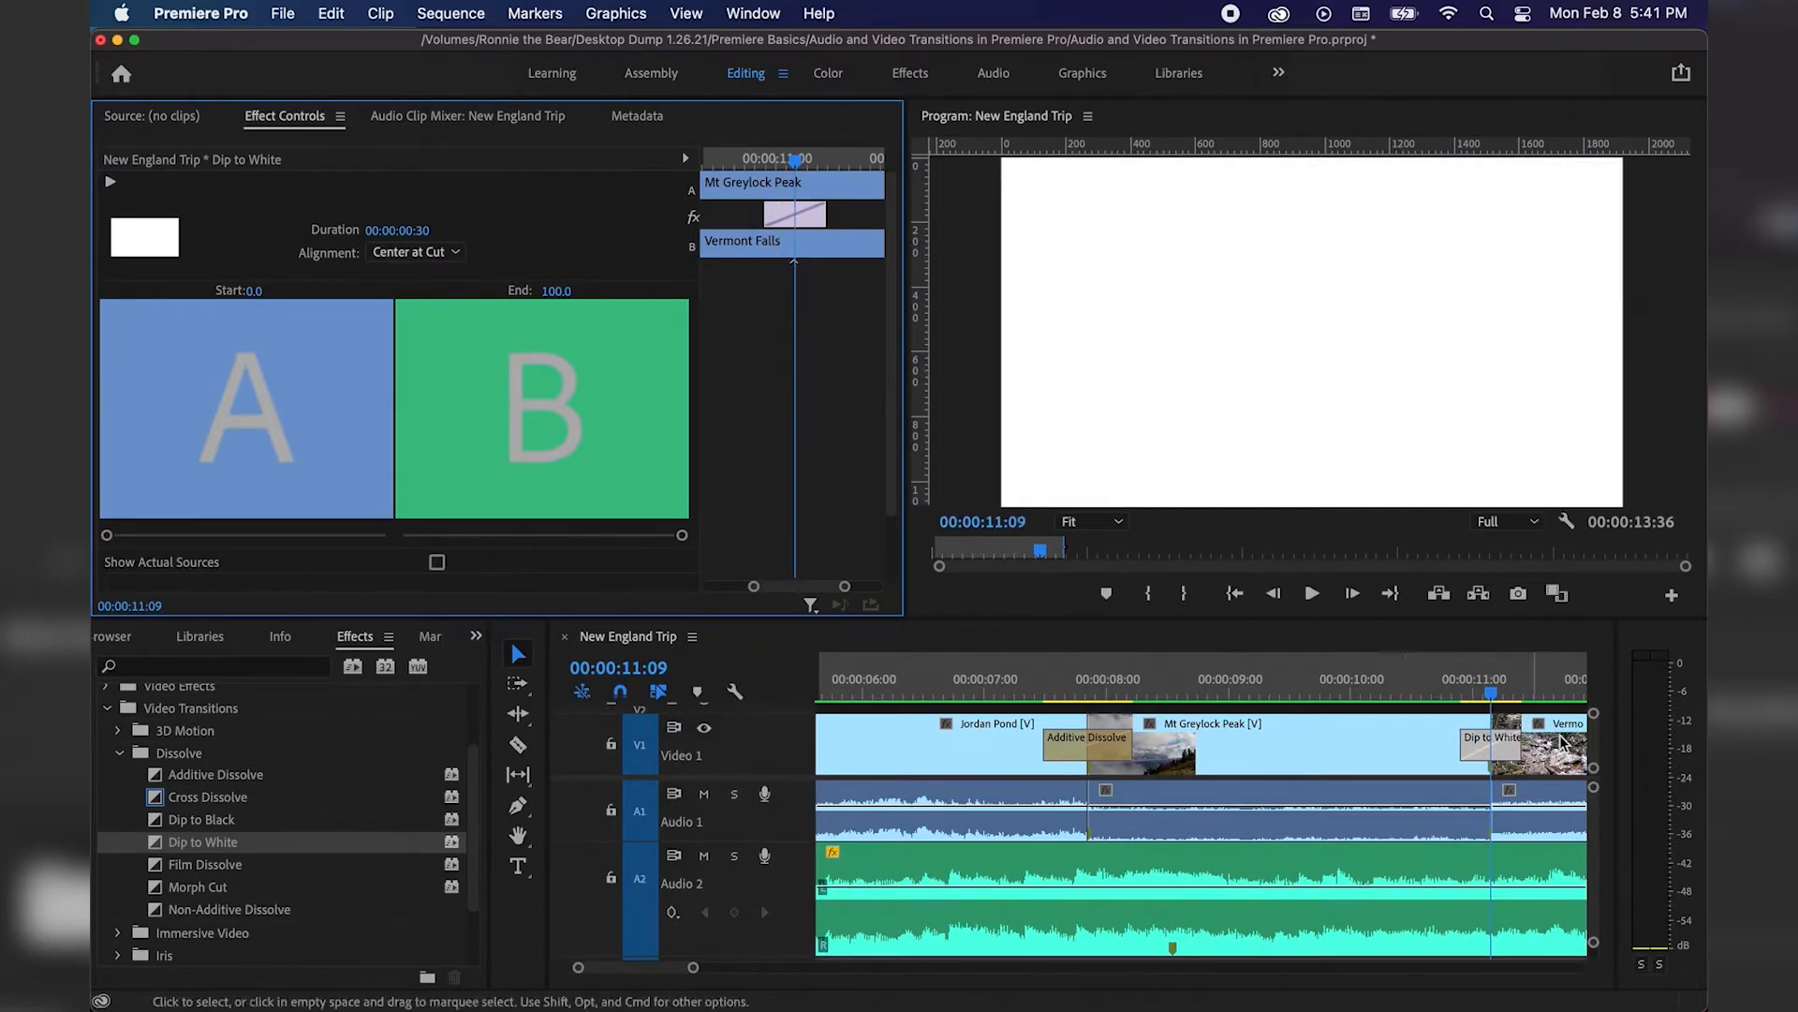
# Preview the Dip to White by playing from about 00:00:10:20, and return the playhead to the start of Vermont Falls
pyautogui.click(1391, 681)
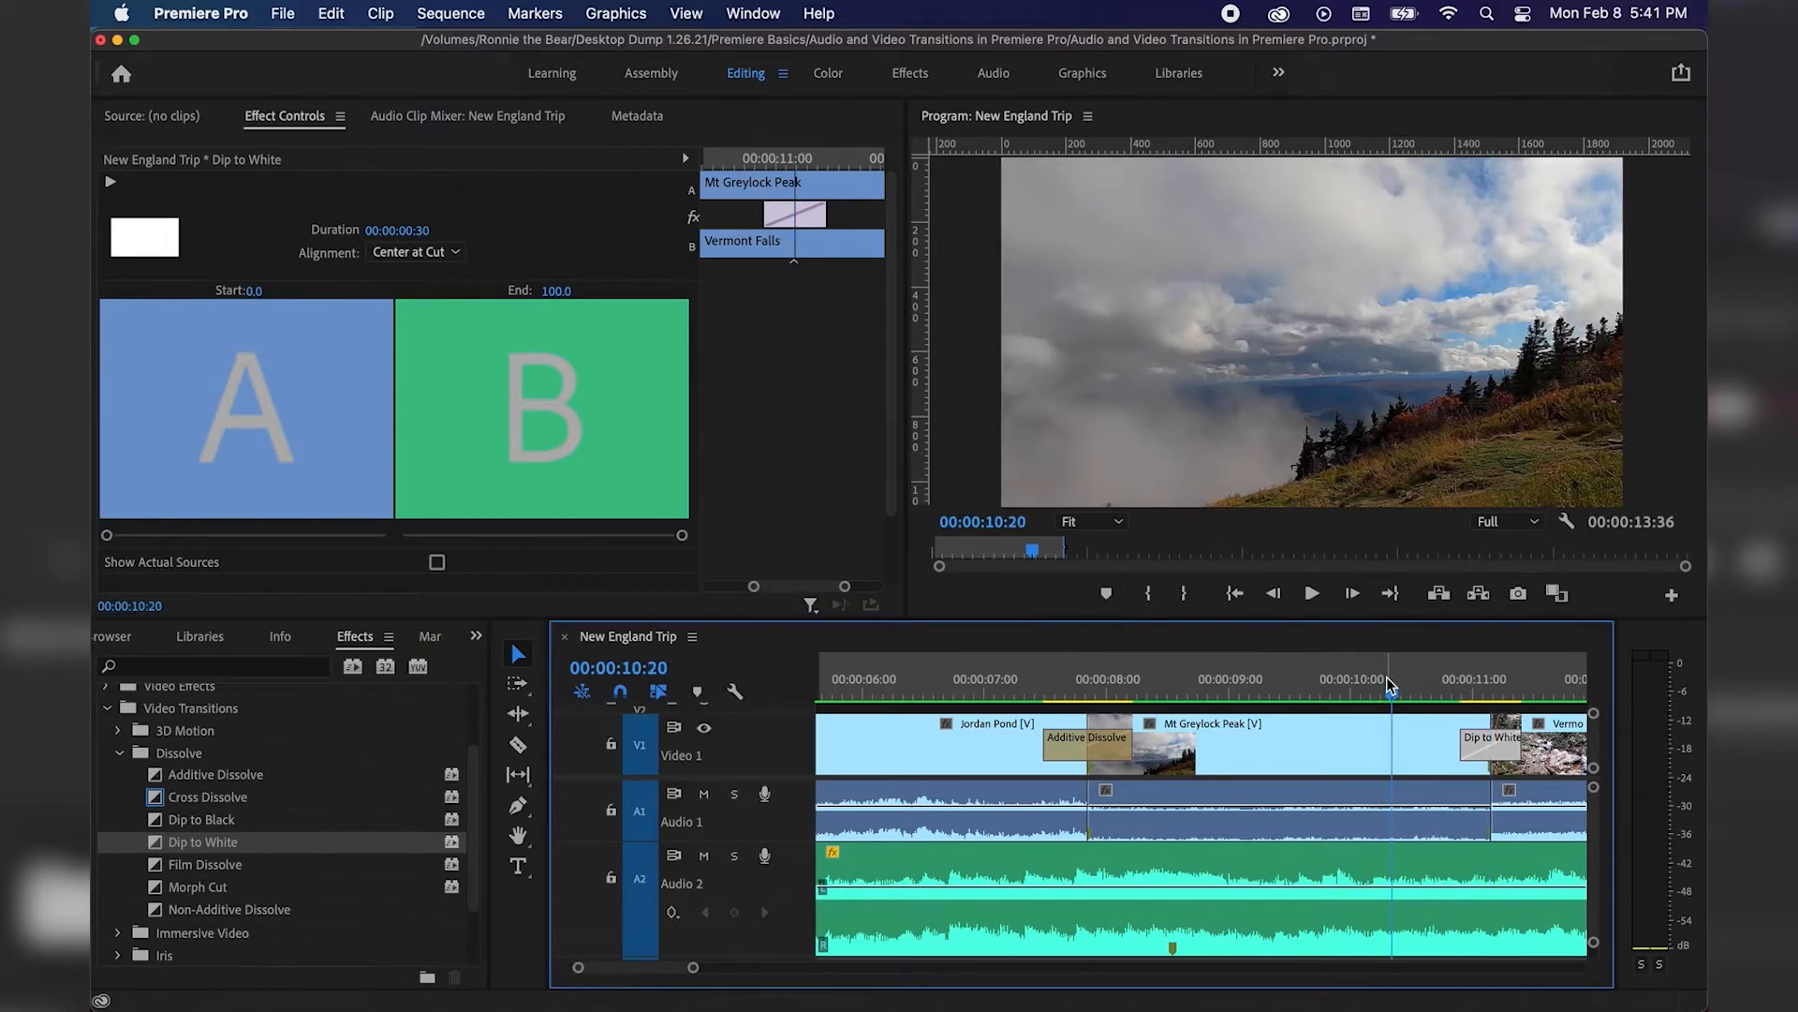
pyautogui.press('space')
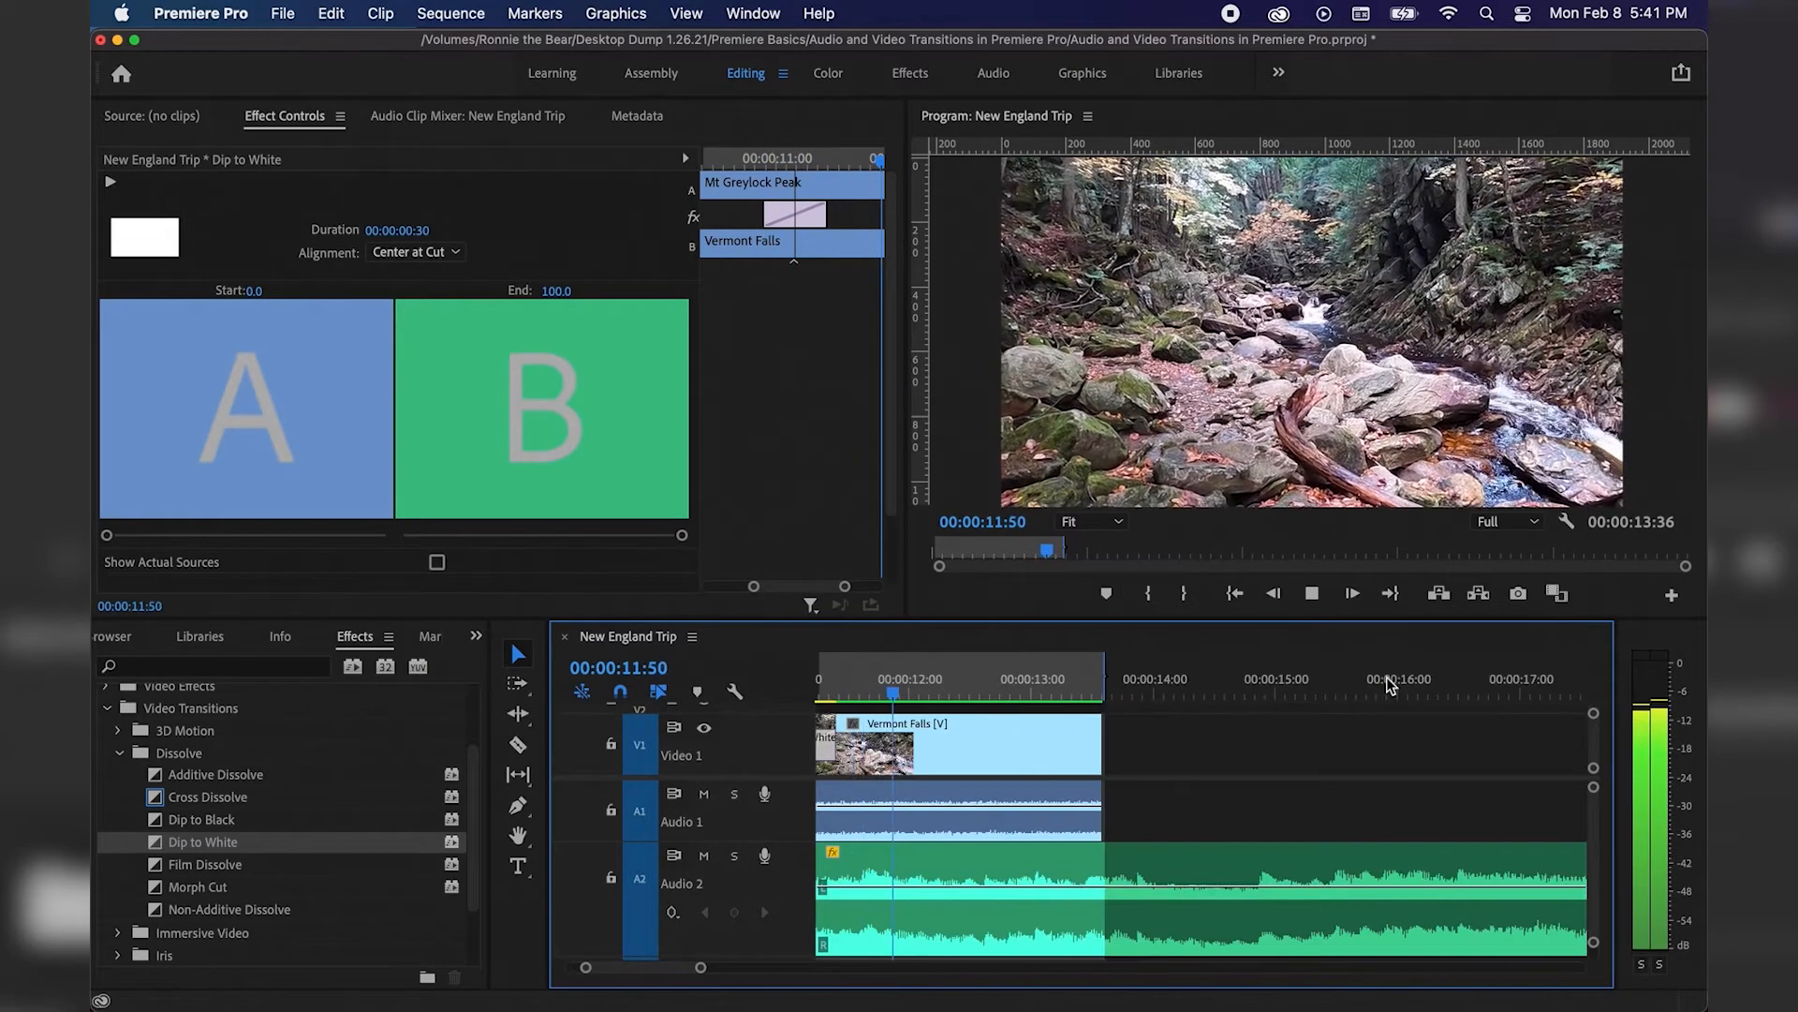
pyautogui.press('space')
pyautogui.press('Up')
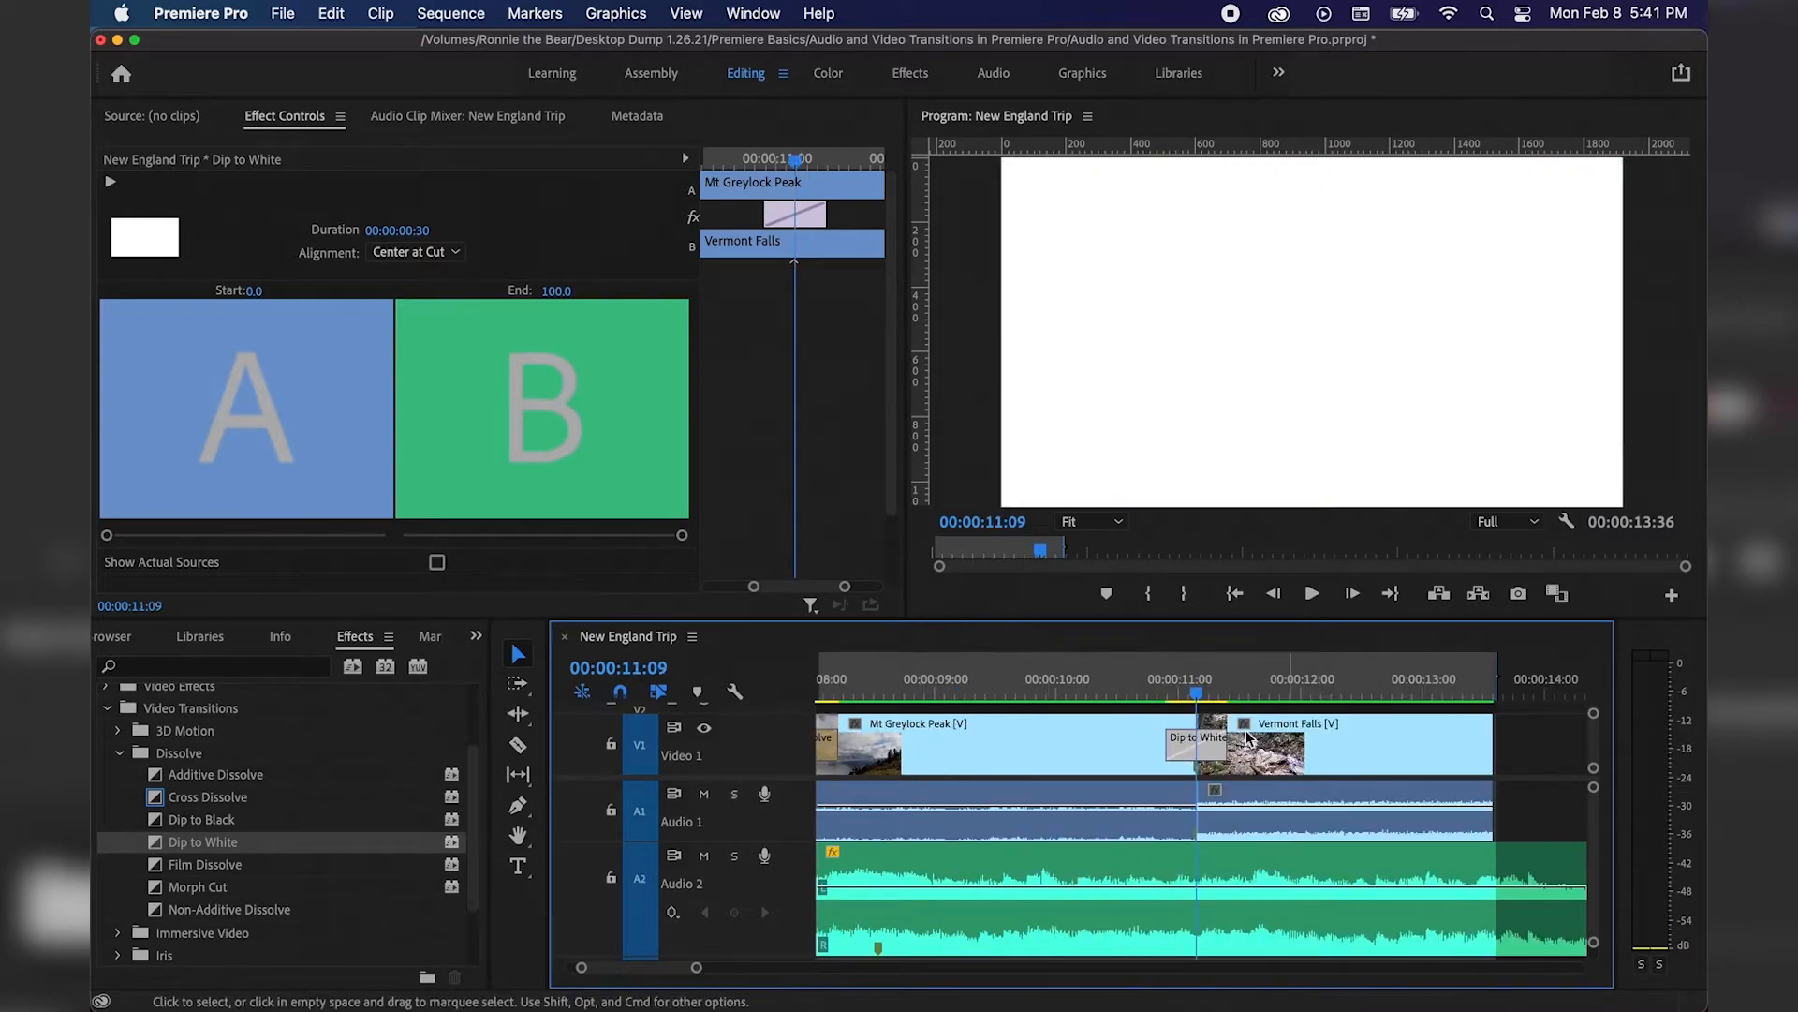
# Lengthen the Dip to White on the timeline to a duration of 00:00:01:04 and preview it from about 00:00:10:00
pyautogui.moveTo(1224, 740); pyautogui.dragTo(1258, 741)
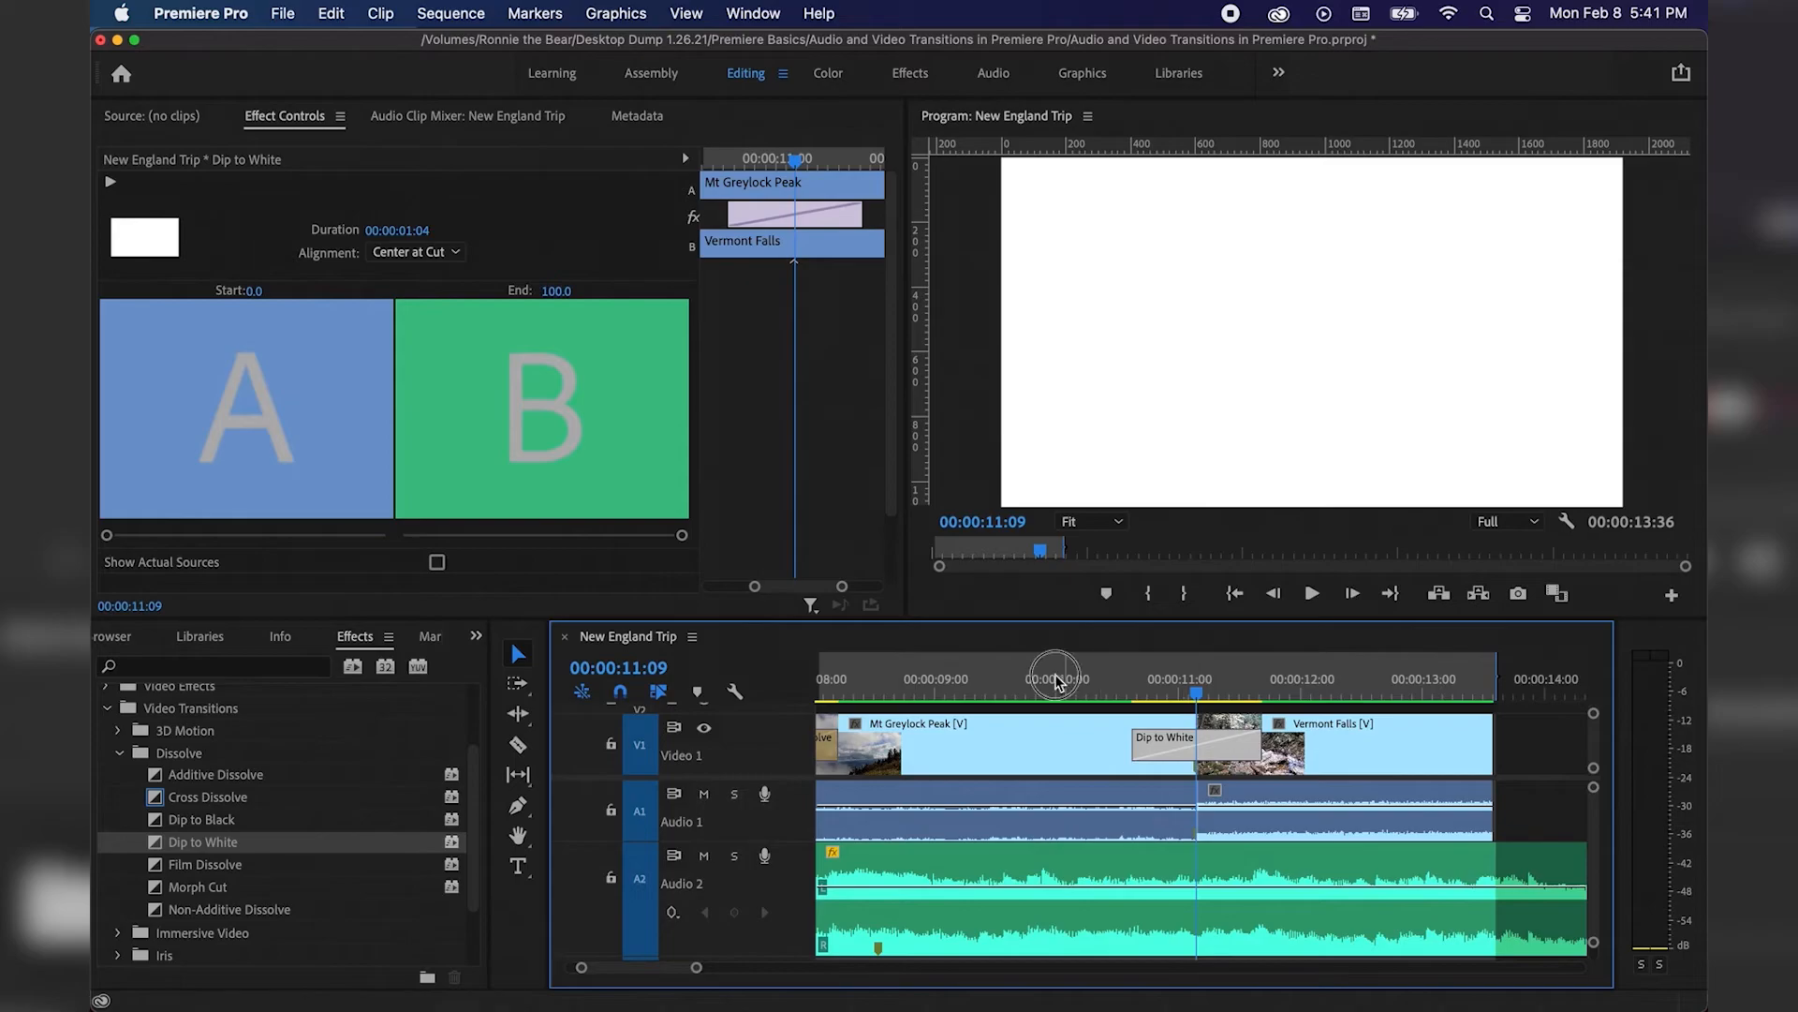
pyautogui.click(1055, 689)
pyautogui.press('space')
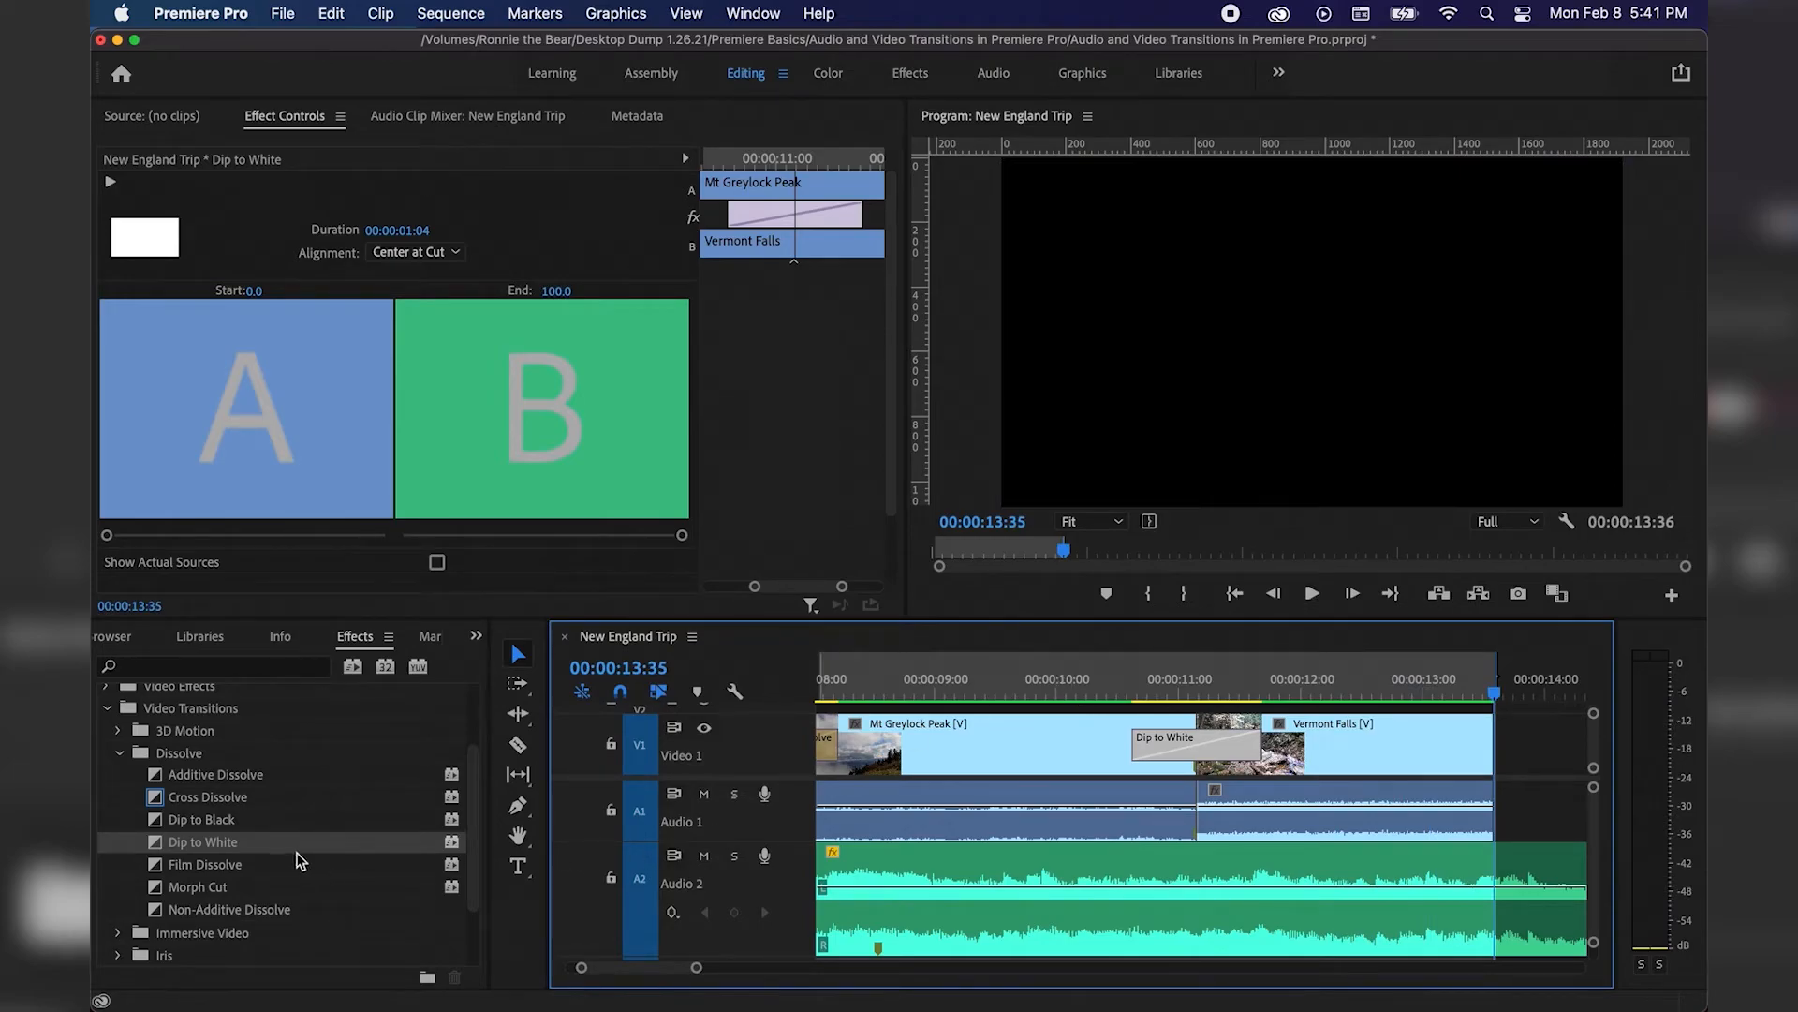
# Apply Dip to Black at the end of the Vermont Falls clip and clear the timeline selection
pyautogui.moveTo(163, 820); pyautogui.dragTo(1482, 736)
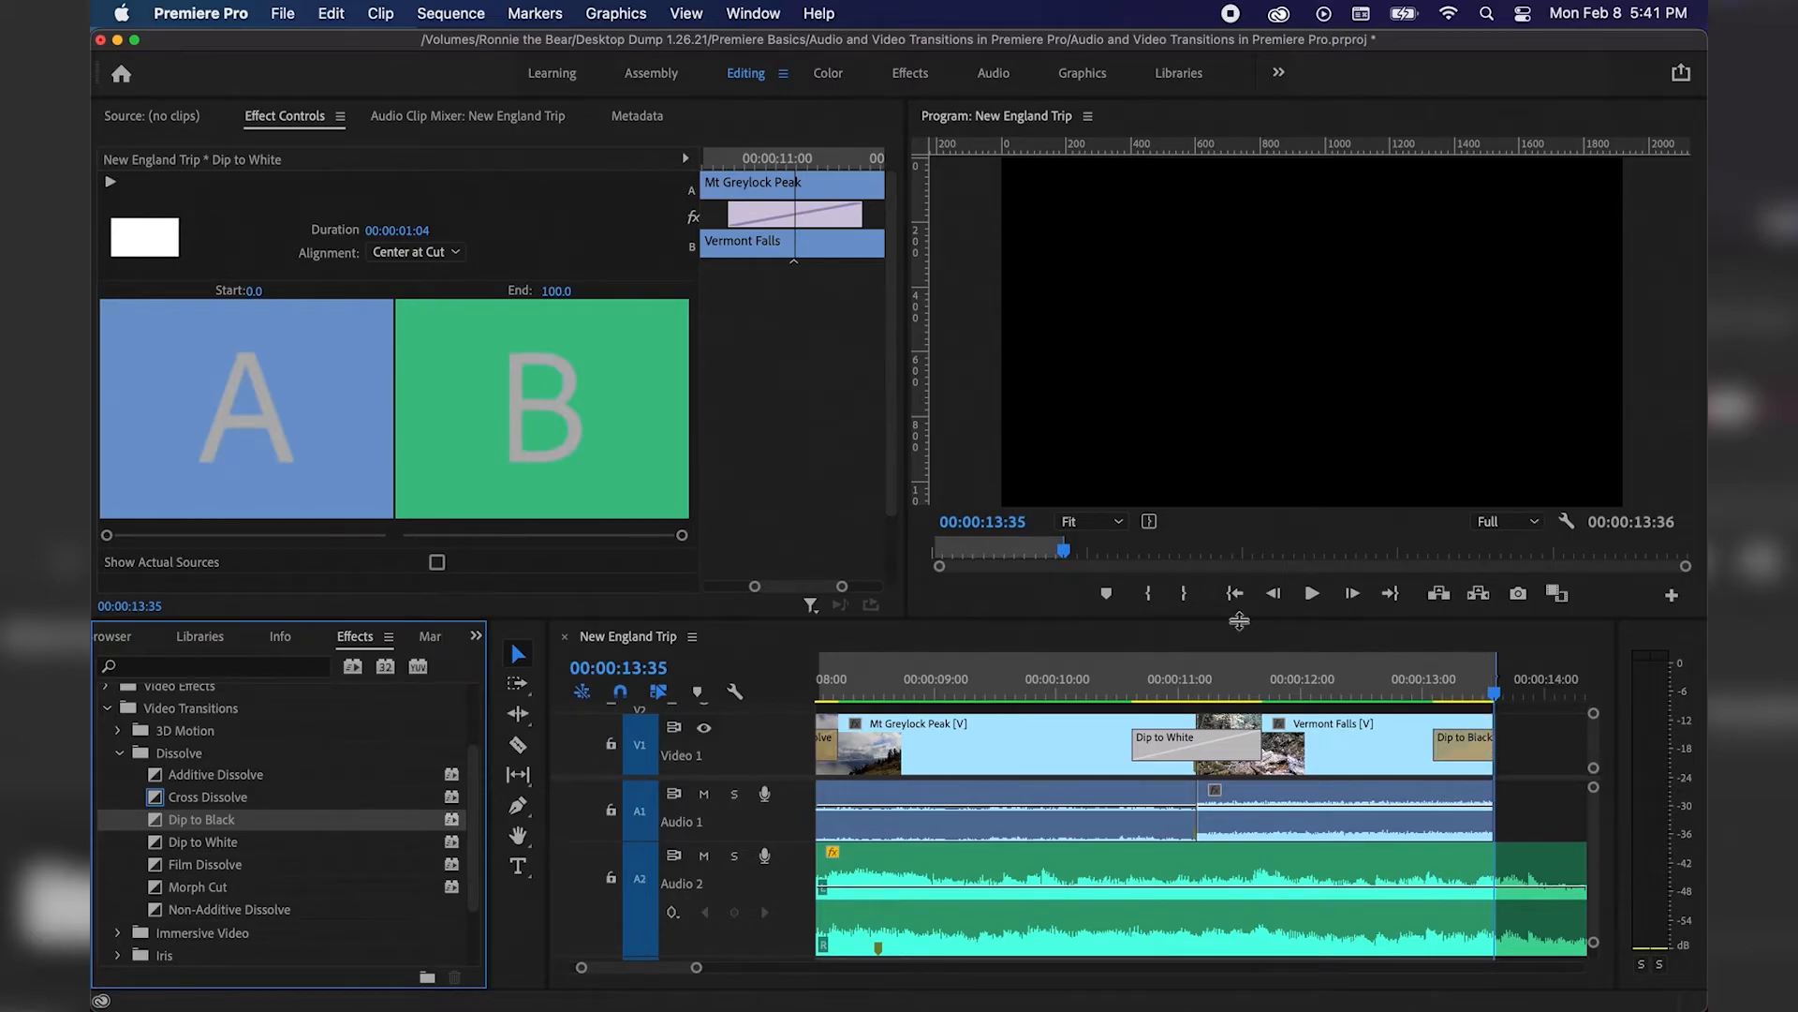
pyautogui.click(1519, 748)
# Render the sequence from In to Out and play it from the beginning through the closing Dip to Black
pyautogui.press('Home')
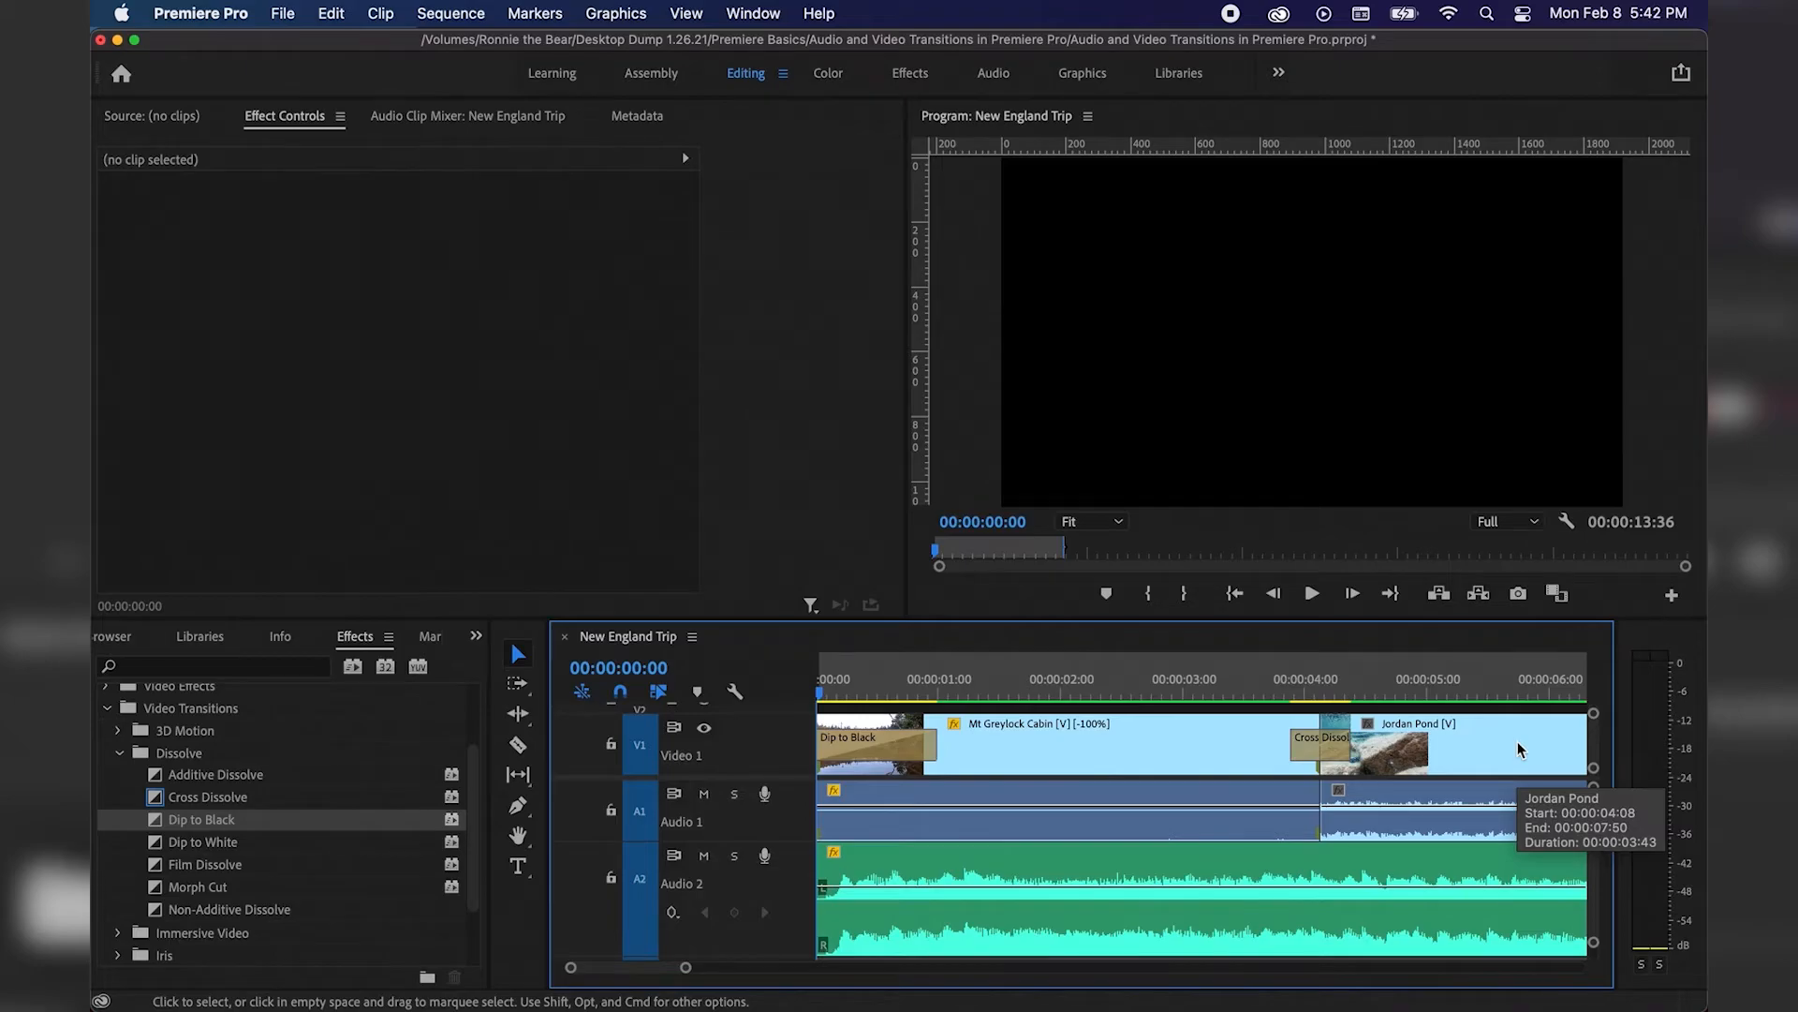
pyautogui.click(441, 13)
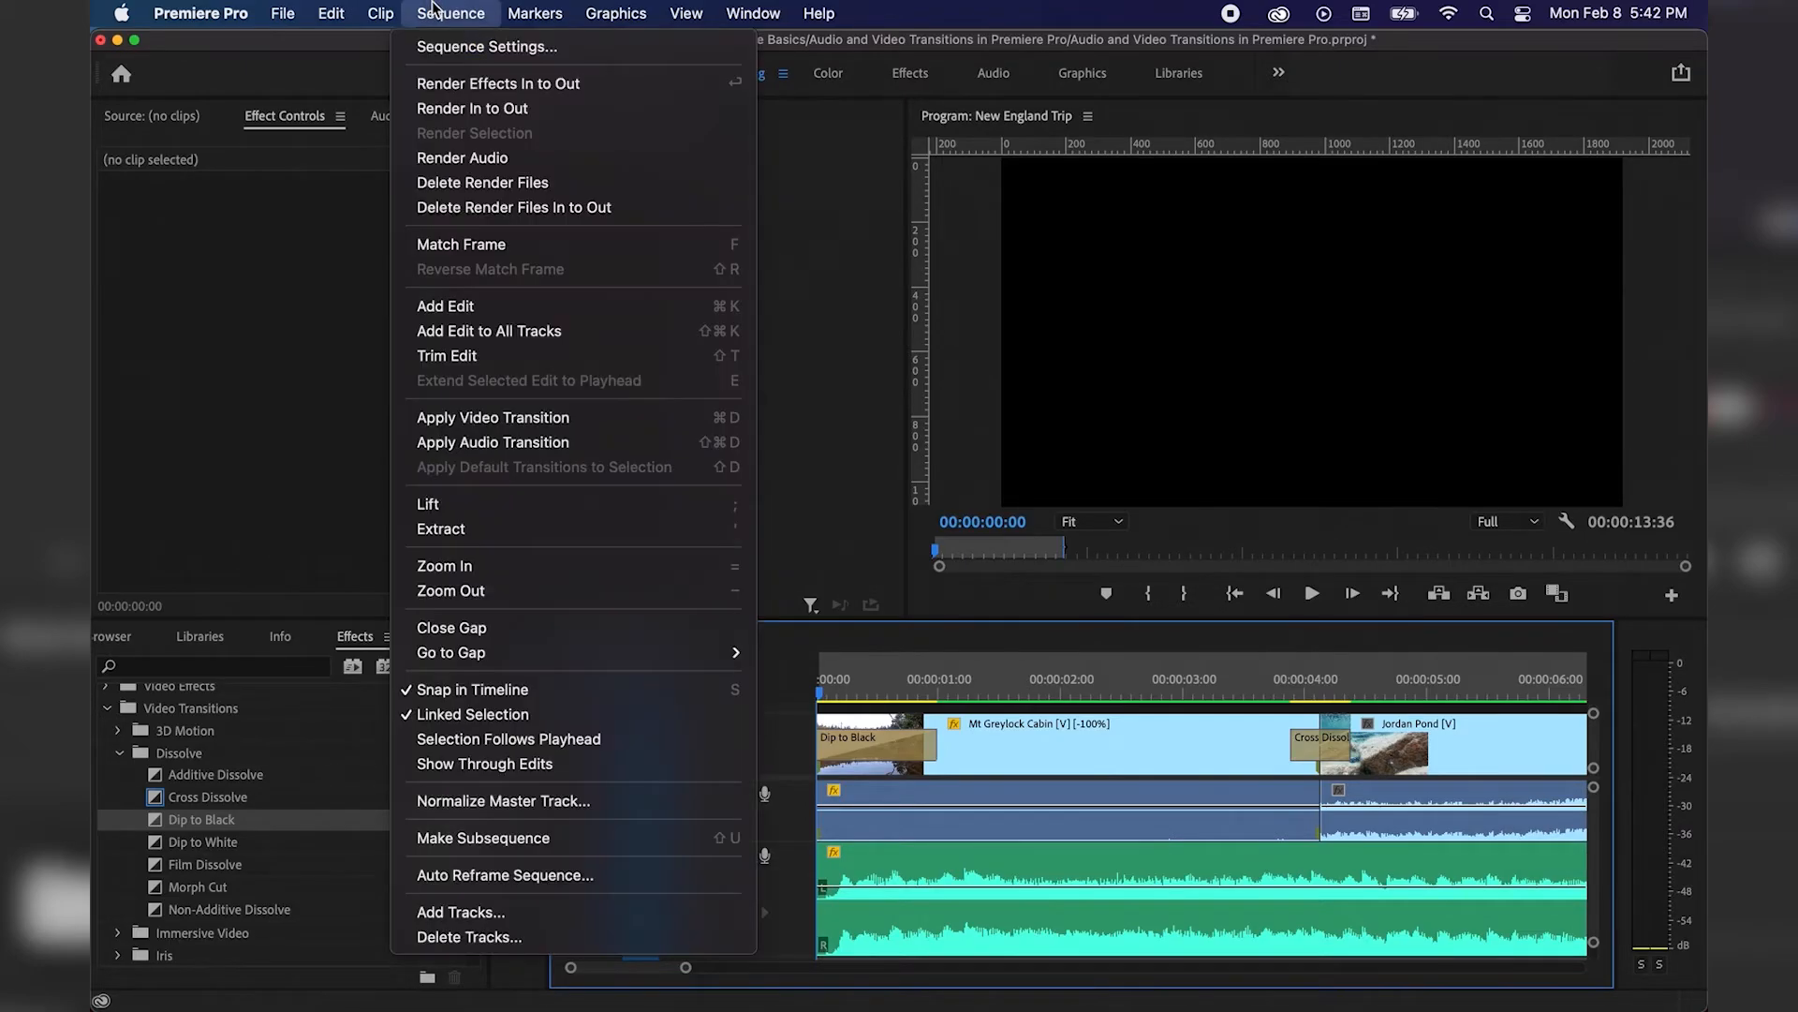
pyautogui.click(475, 109)
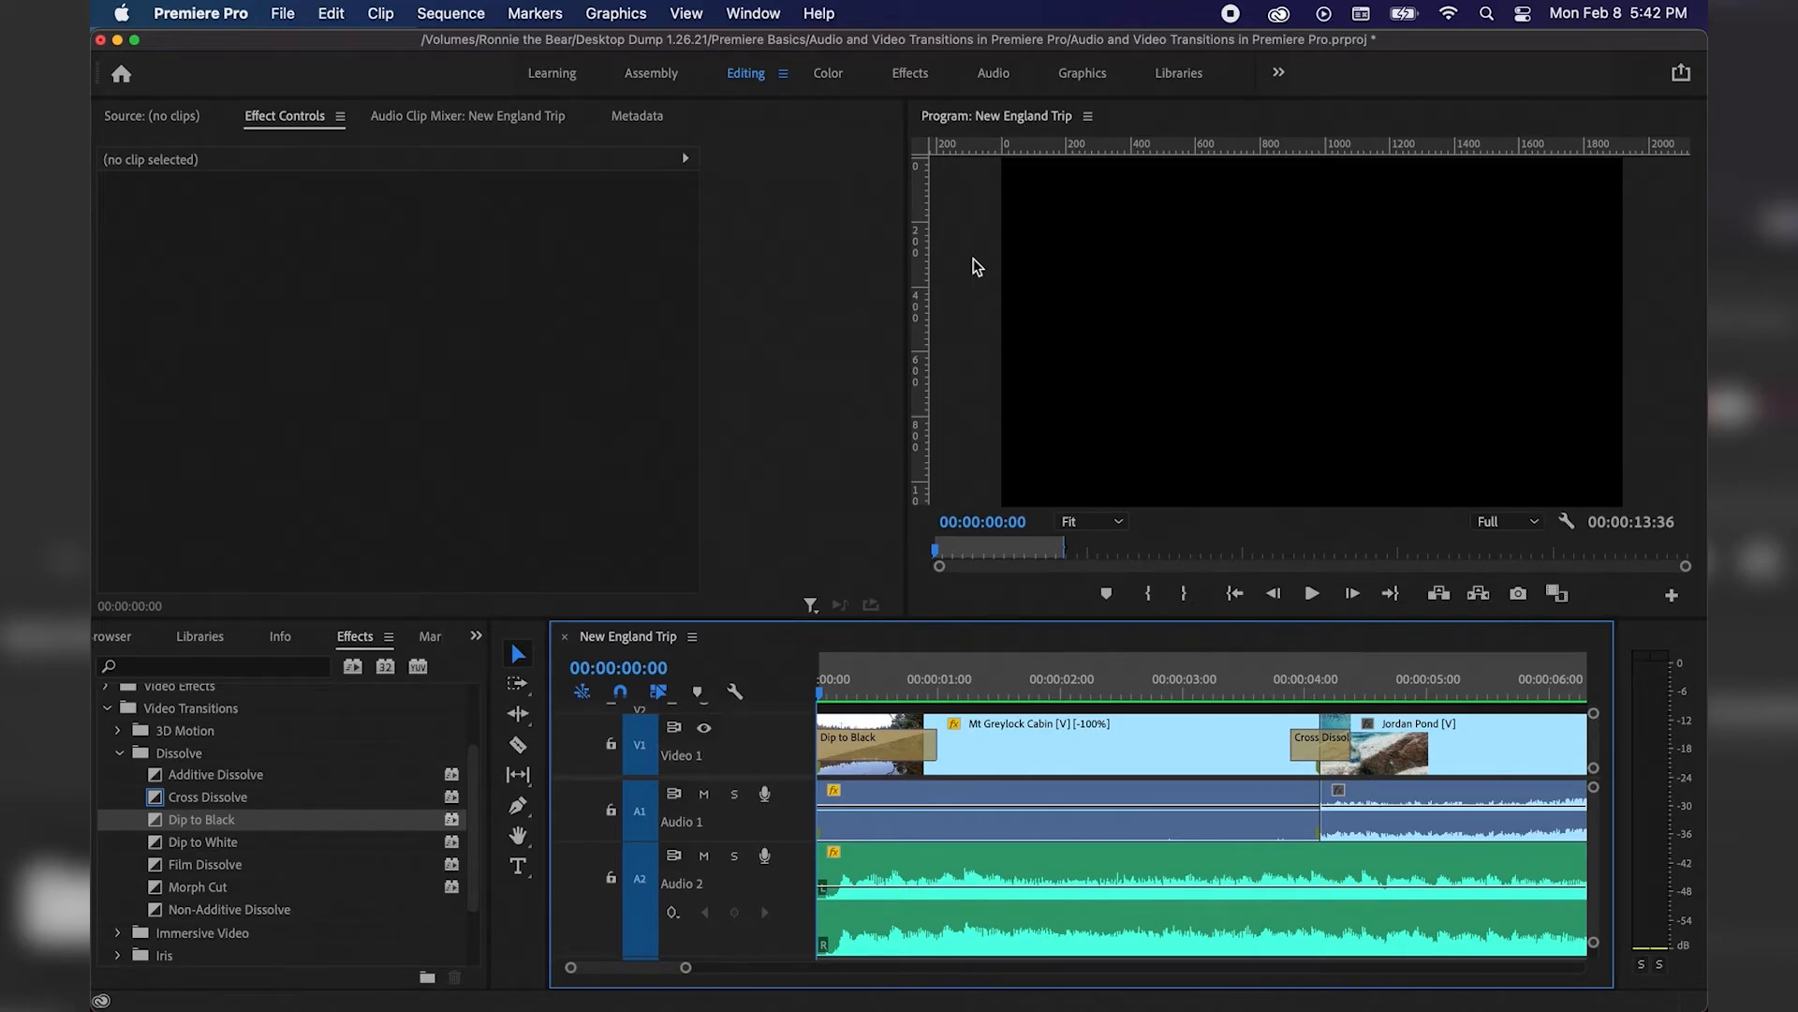
pyautogui.press('space')
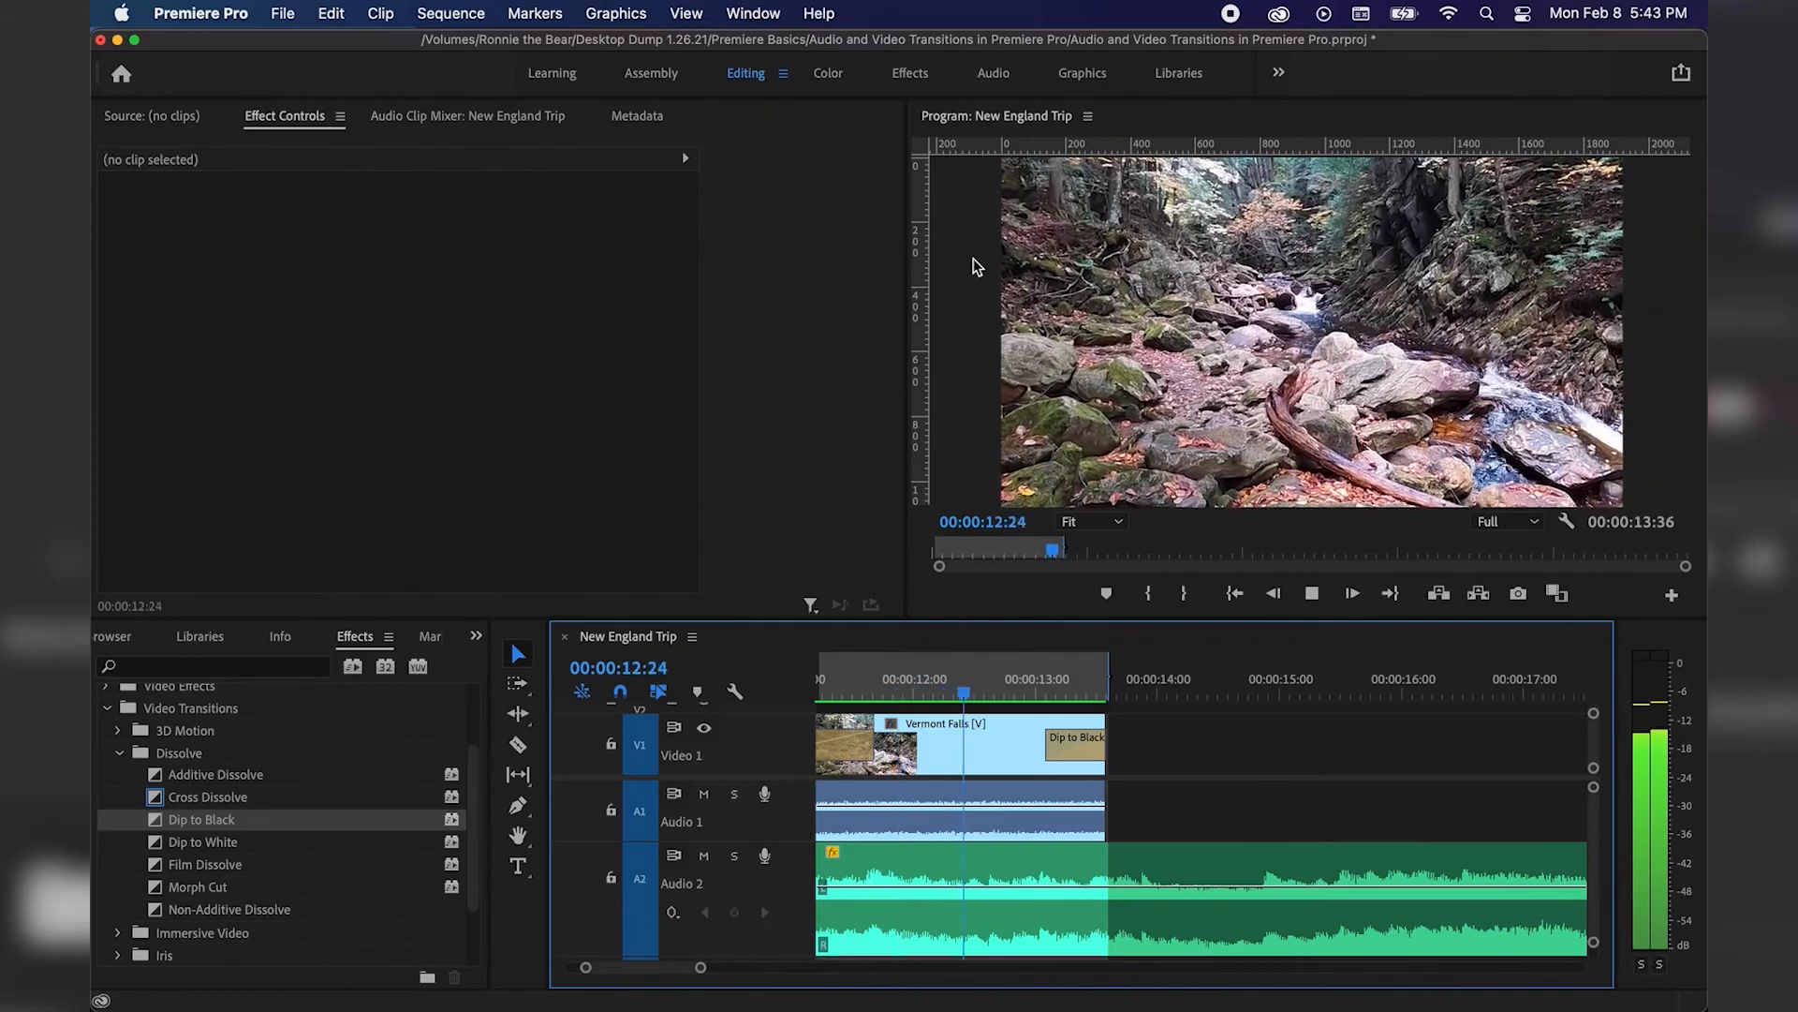
pyautogui.press('space')
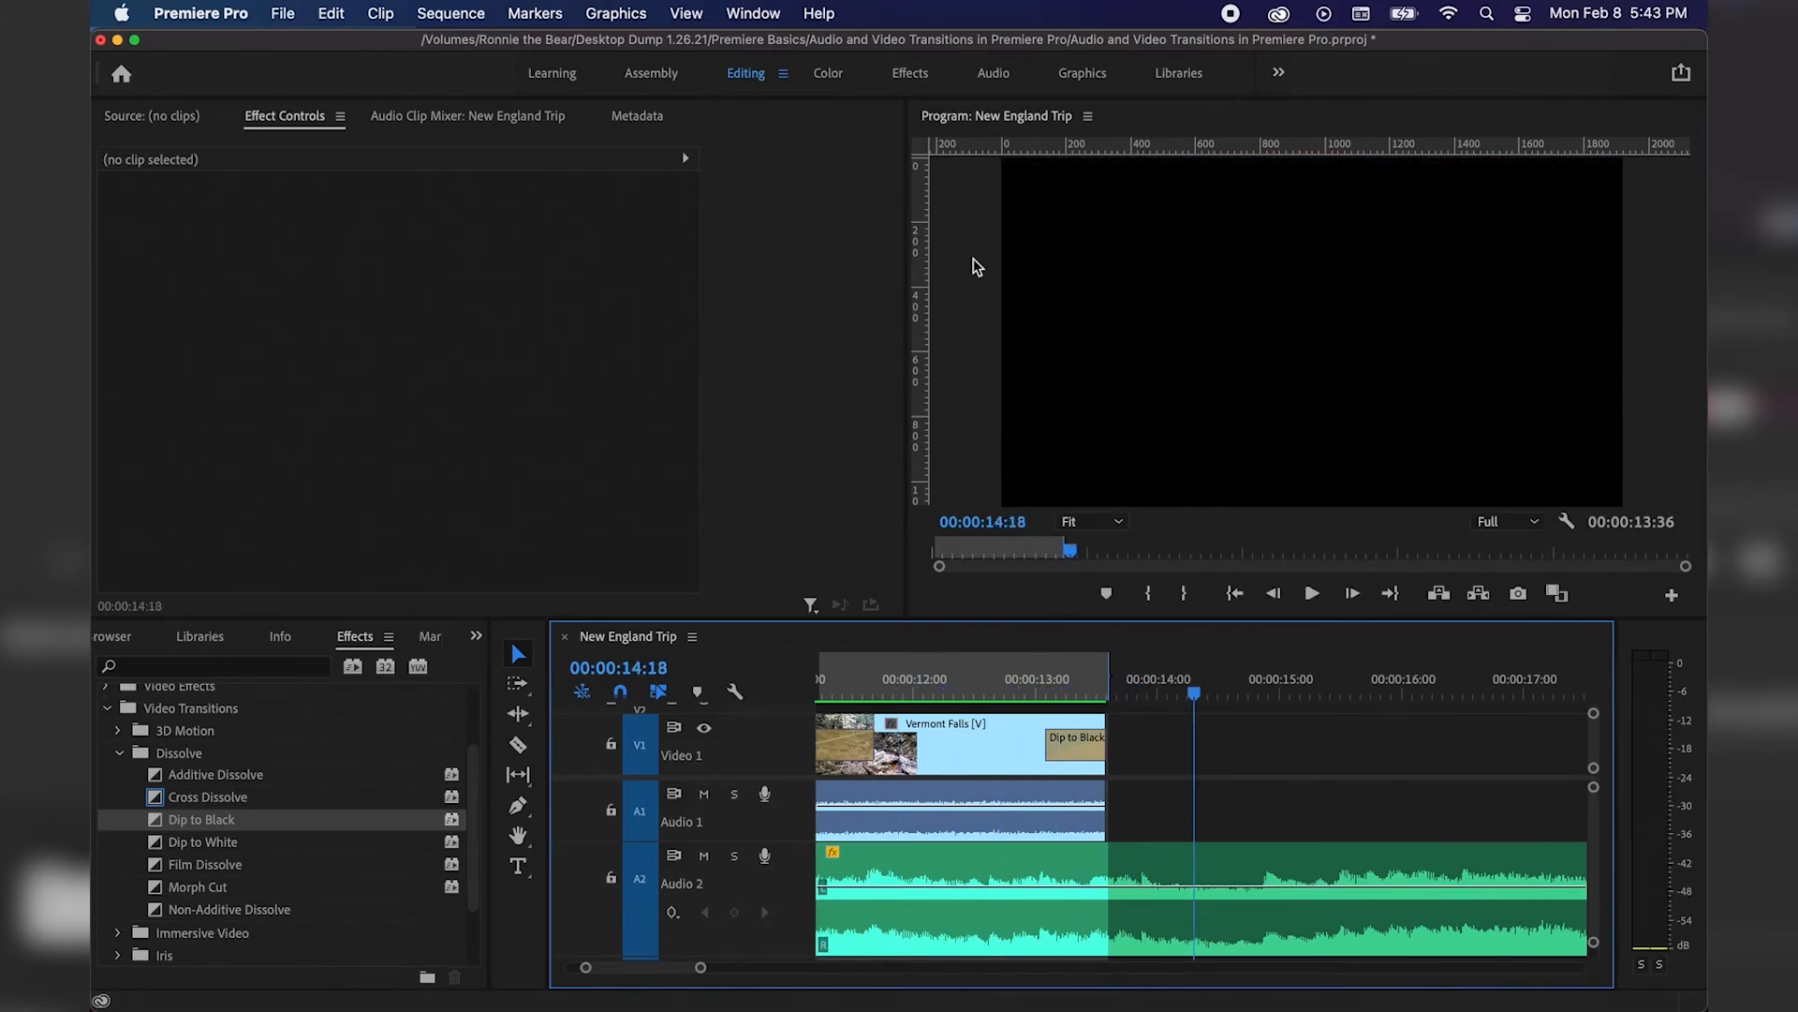